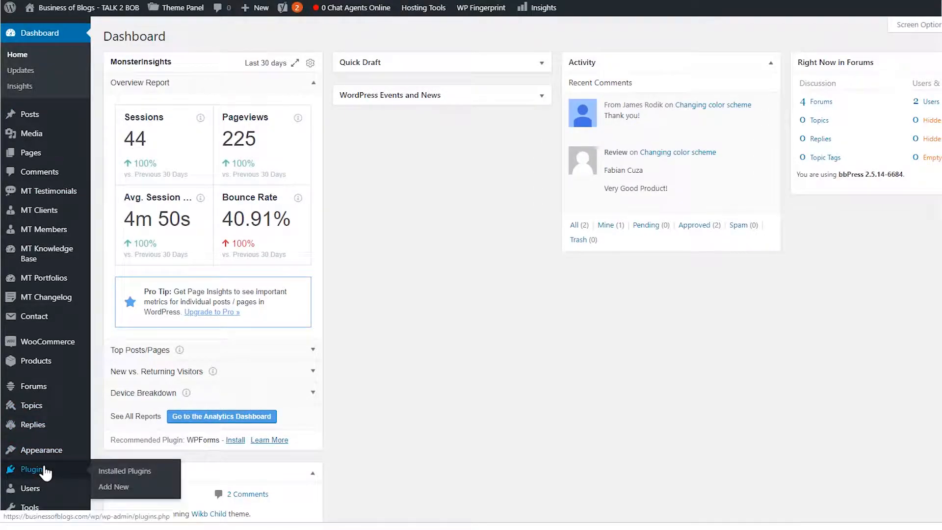
Create a new contact form and title it TEST FORM
left_click(58, 472)
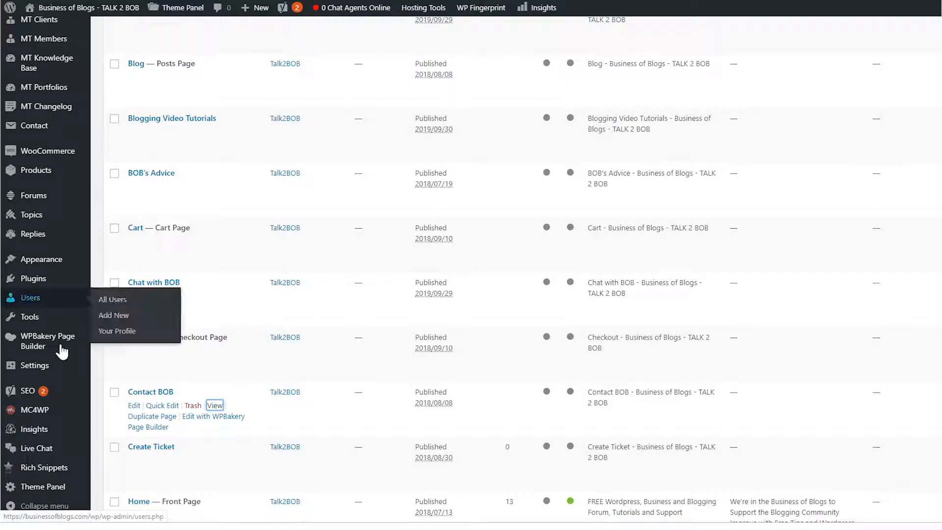
mouse_move(49, 126)
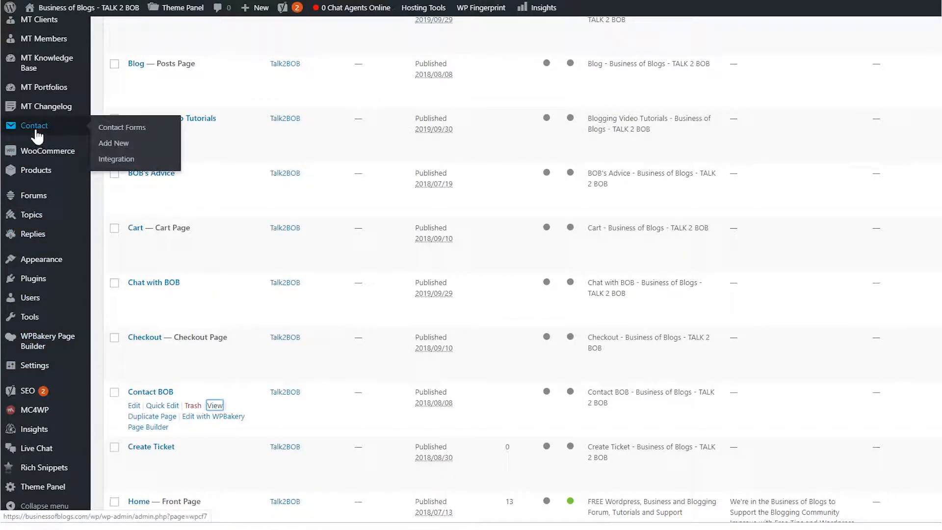
left_click(100, 130)
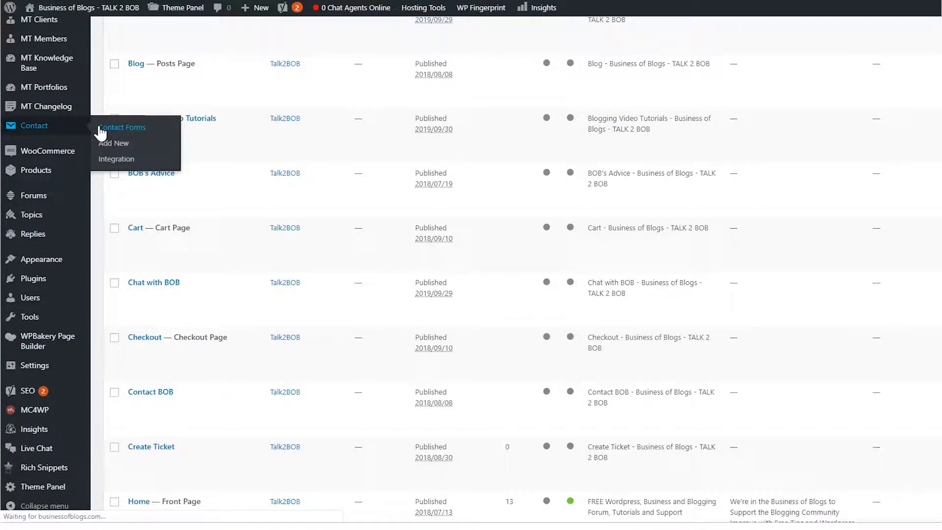
left_click(100, 142)
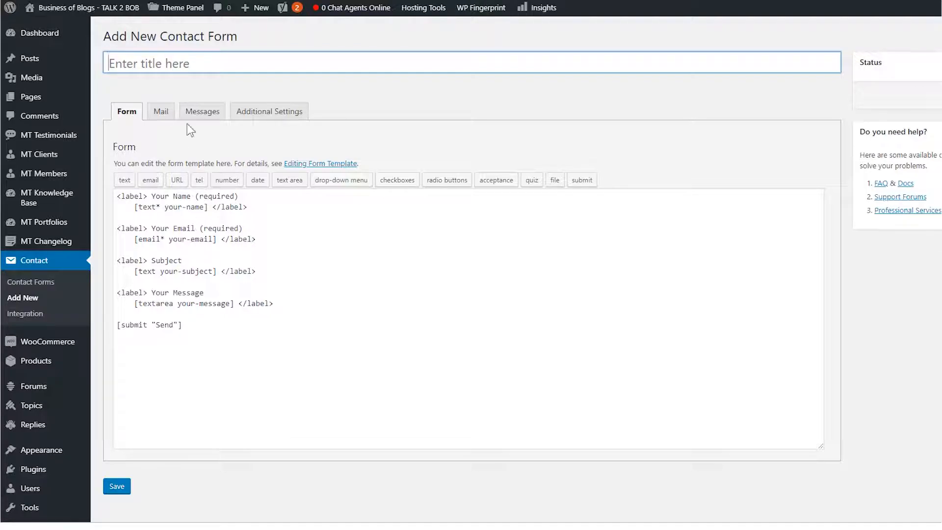
type("TESTY")
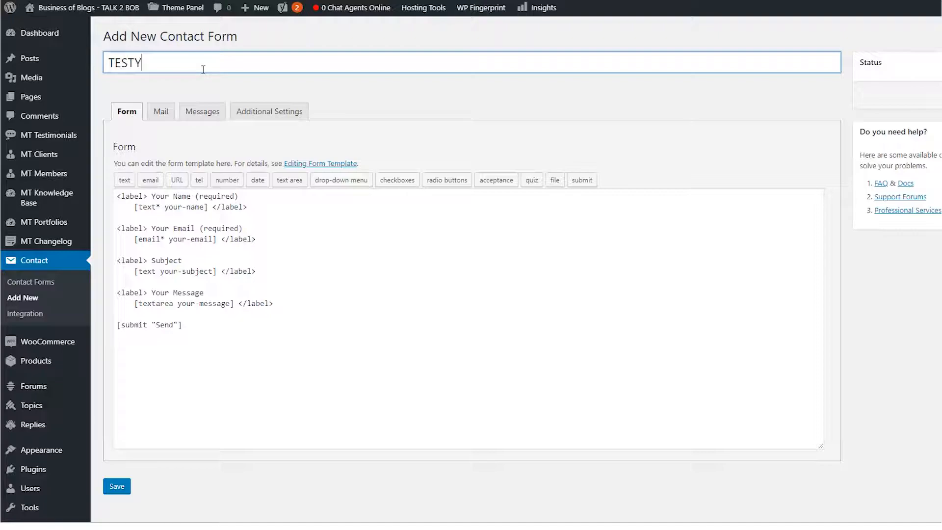
key("BackSpace")
type("FORM")
Change the "Your Name" label in the form template to "Hey what's your name?"
left_click(190, 197)
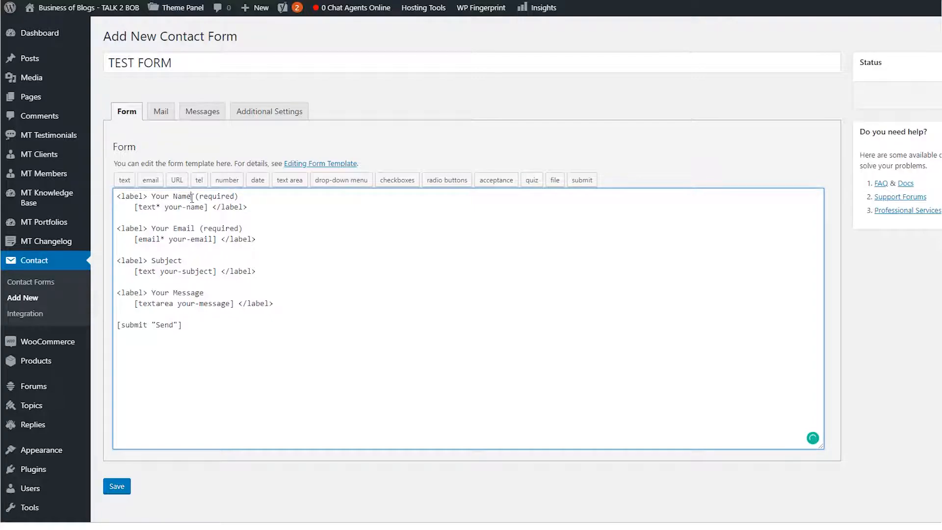
left_click_drag(192, 196, 152, 197)
type("Hey what's your name?")
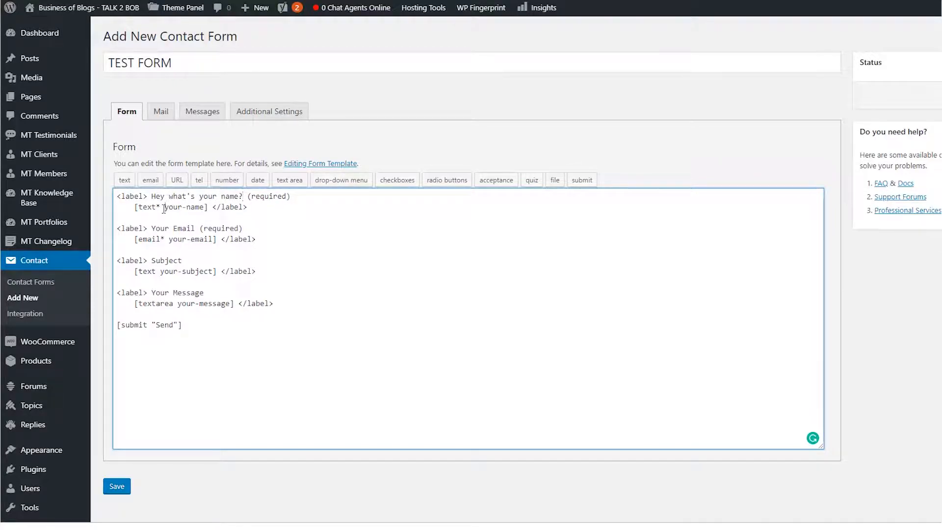
left_click_drag(130, 207, 209, 207)
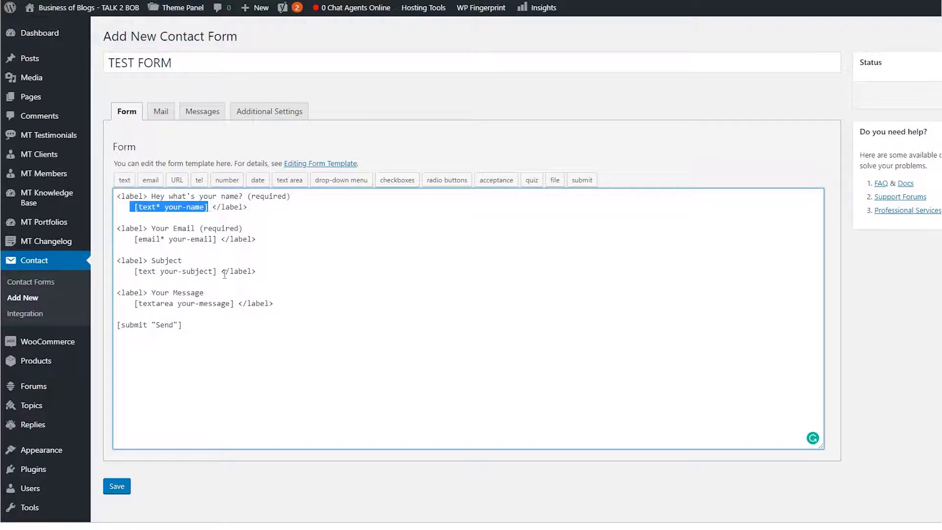
left_click(152, 209)
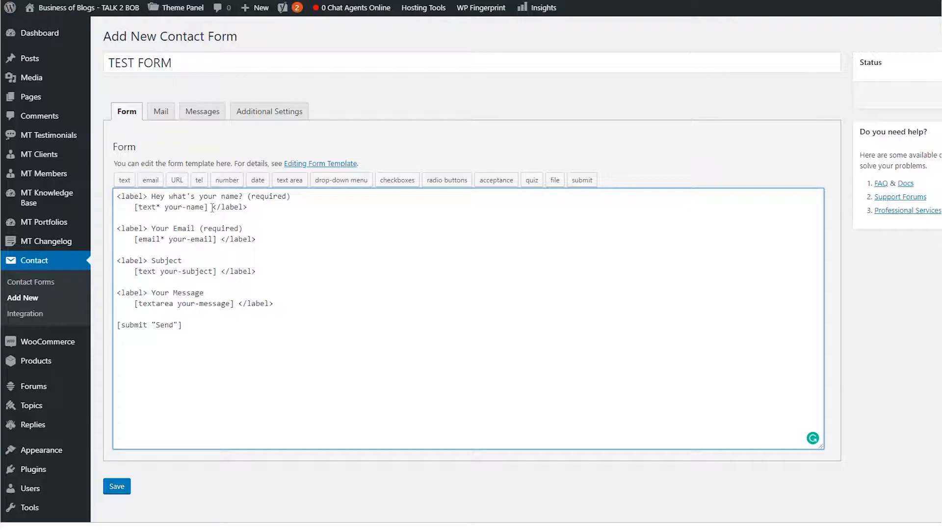
left_click_drag(209, 206, 134, 211)
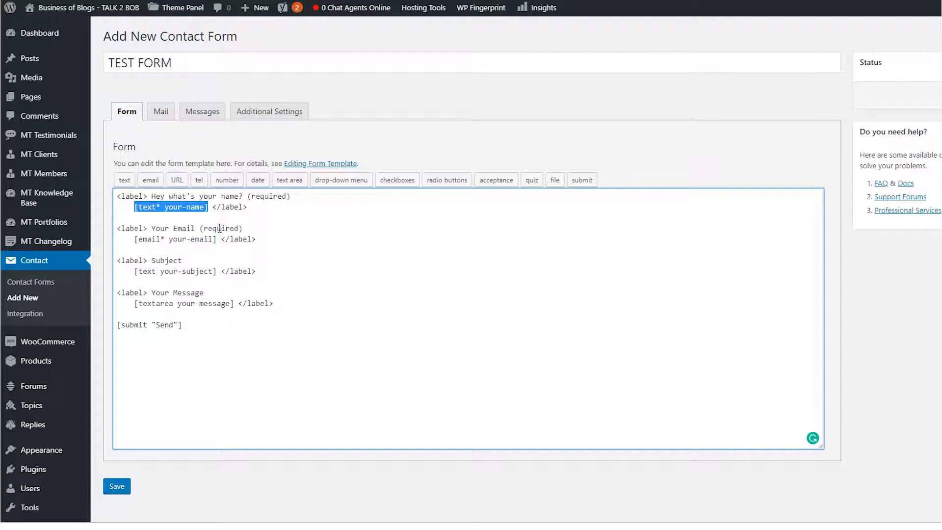
Add blank lines below the email field and start a drop-down menu tag there named WhyAreYouContactingUs
left_click(164, 245)
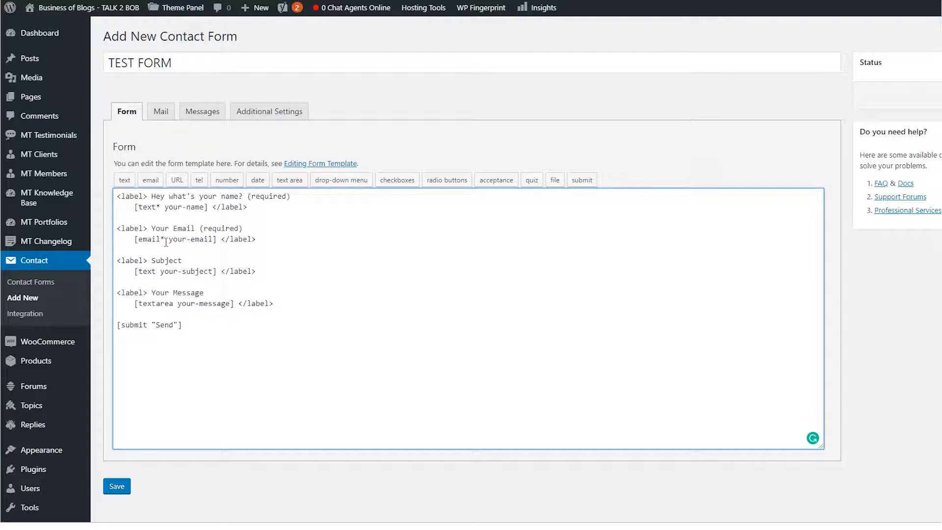
key("Return")
key("Return")
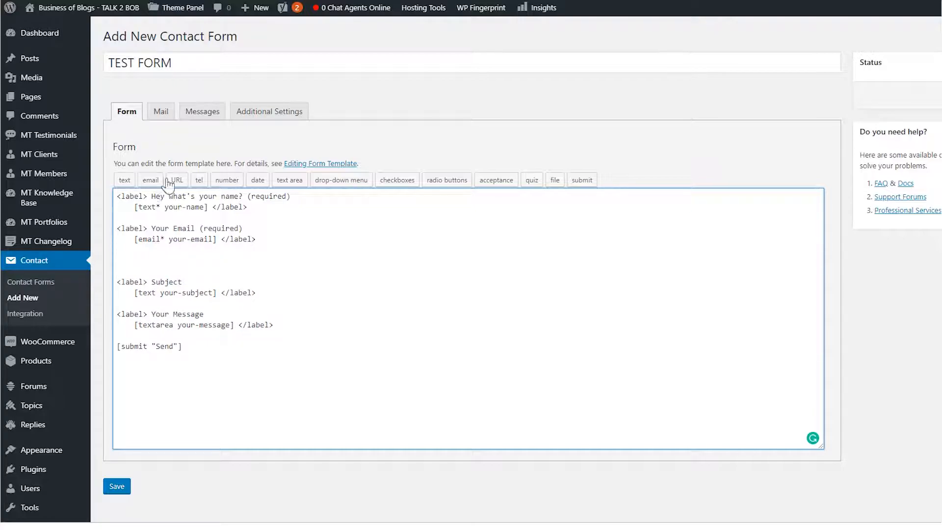
left_click(343, 182)
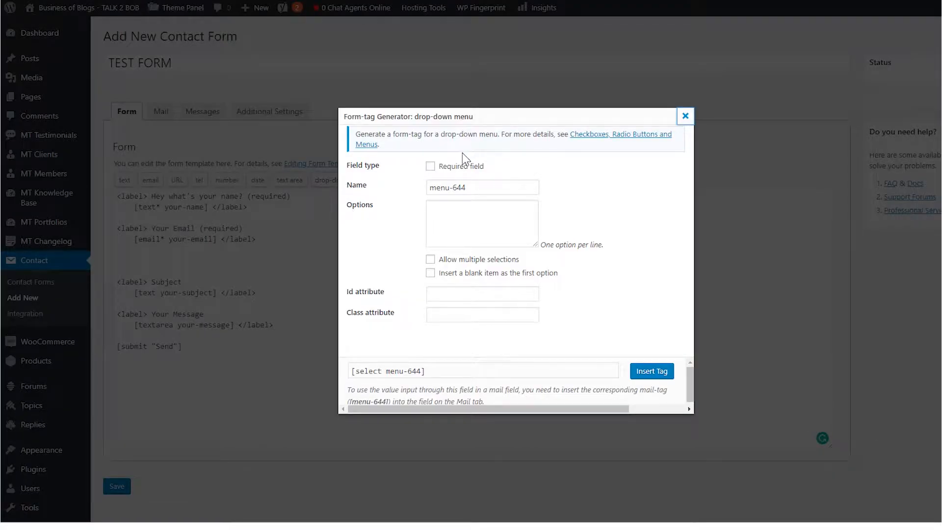
triple_click(473, 188)
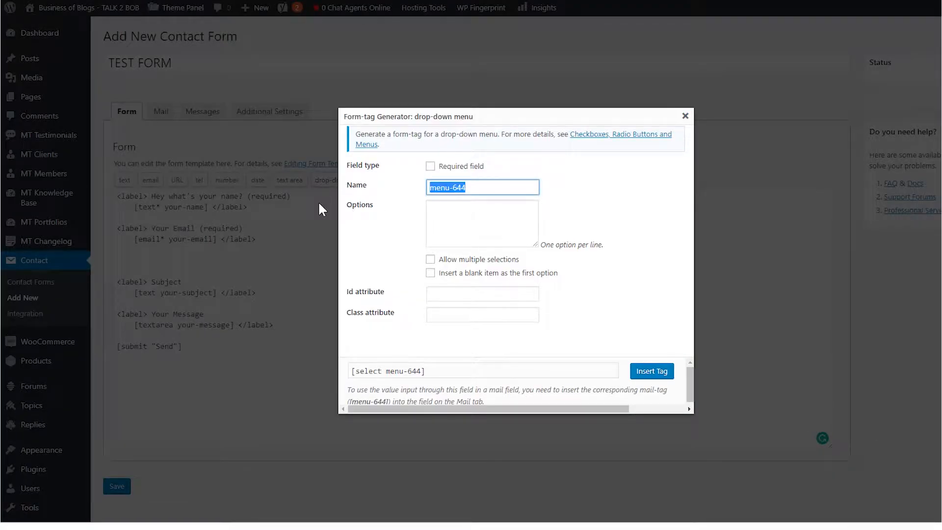
type("Why Are You Contacti")
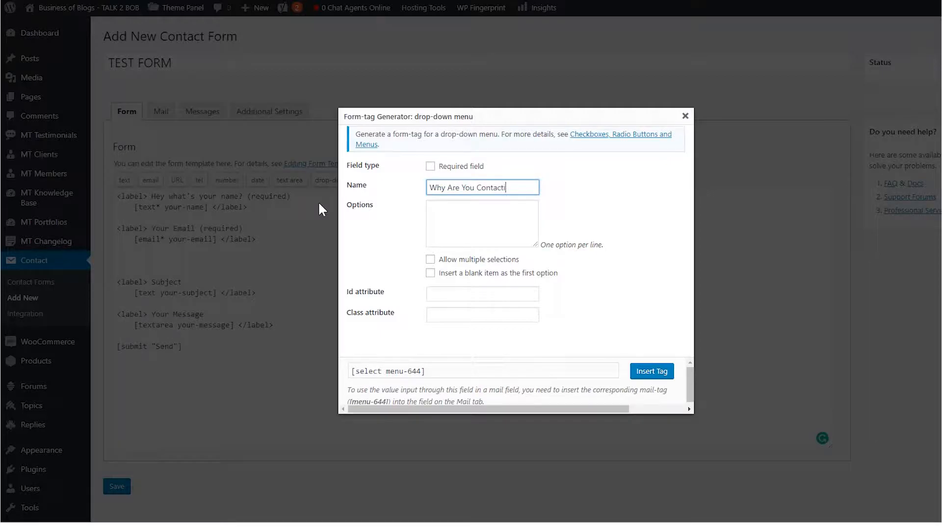
type("ng Us?")
key("Tab")
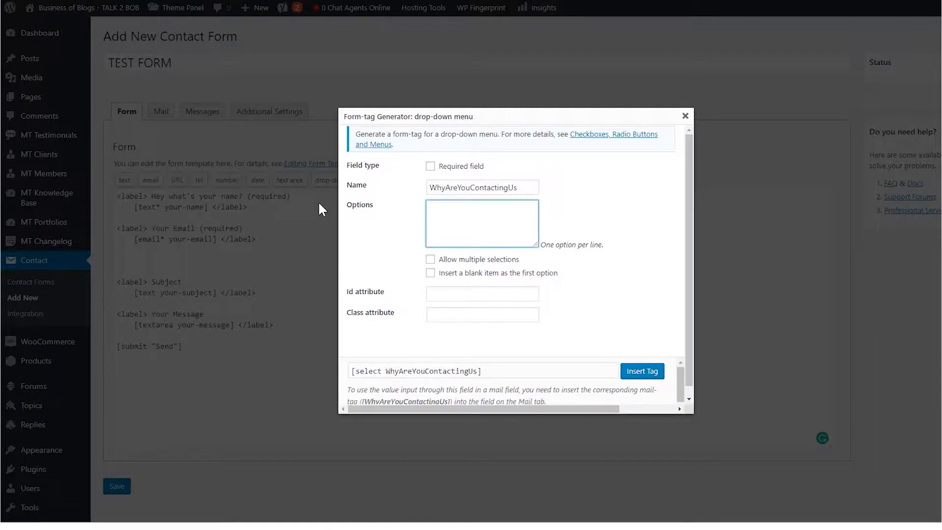
Enter Sponsorships, Advertising and Love the Blog as the first three drop-down options, one per line
type("Sponsorhips")
key("BackSpace")
key("BackSpace")
key("BackSpace")
key("BackSpace")
key("BackSpace")
type("rships")
key("Return")
type("Advertising")
key("Return")
type("Love")
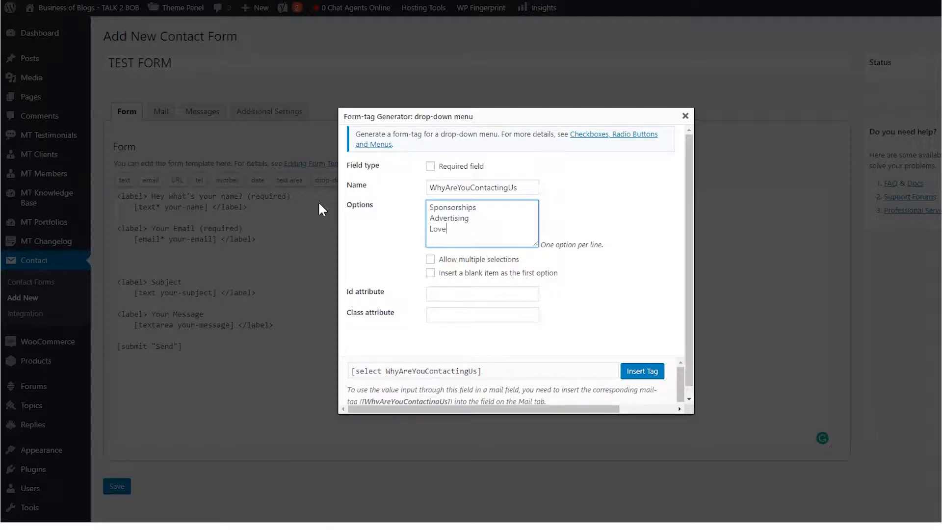
type(" the Blog")
Add the options Event Attendance, Review Opportunity and "Other....", and insert the drop-down tag into the form template
key("Return")
type("Event Attendance")
key("Return")
type("Review")
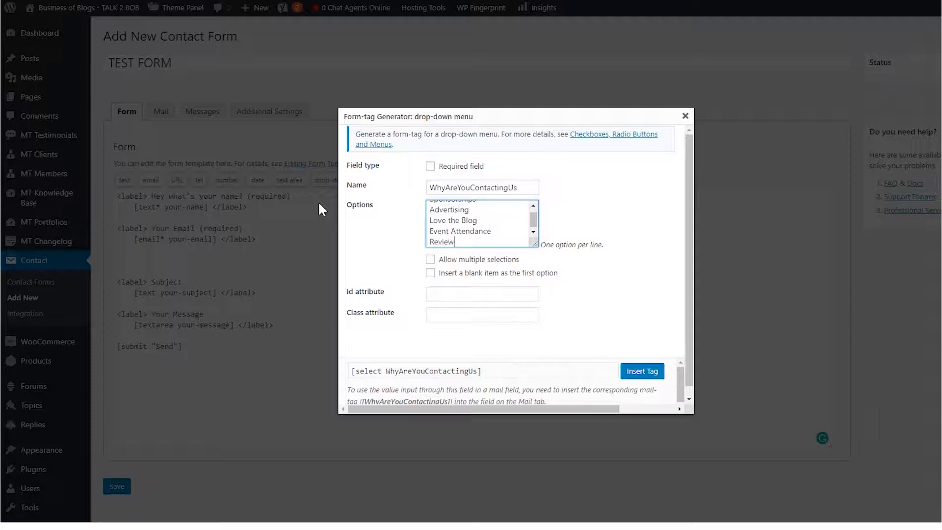
type(" Opportunity")
key("Return")
type("Other//")
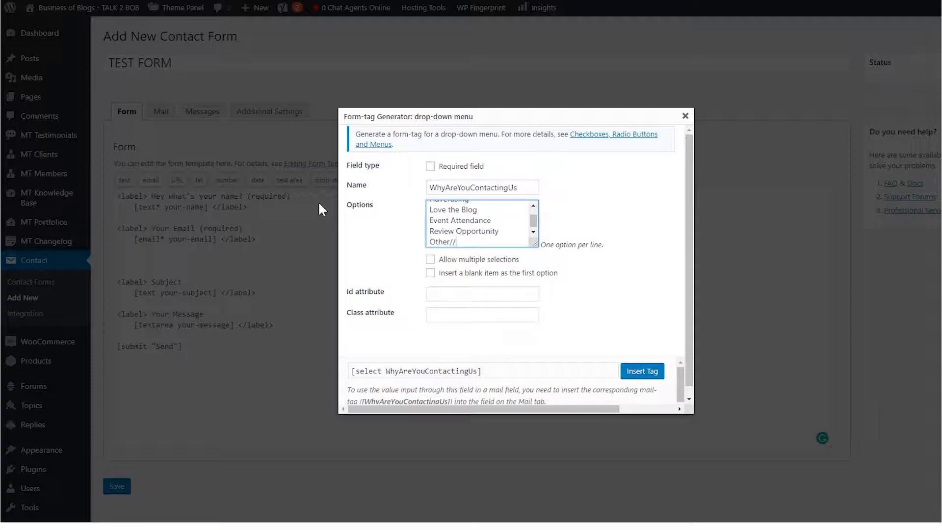
key("BackSpace")
key("BackSpace")
type("....")
scroll(585, 293, "down", 1)
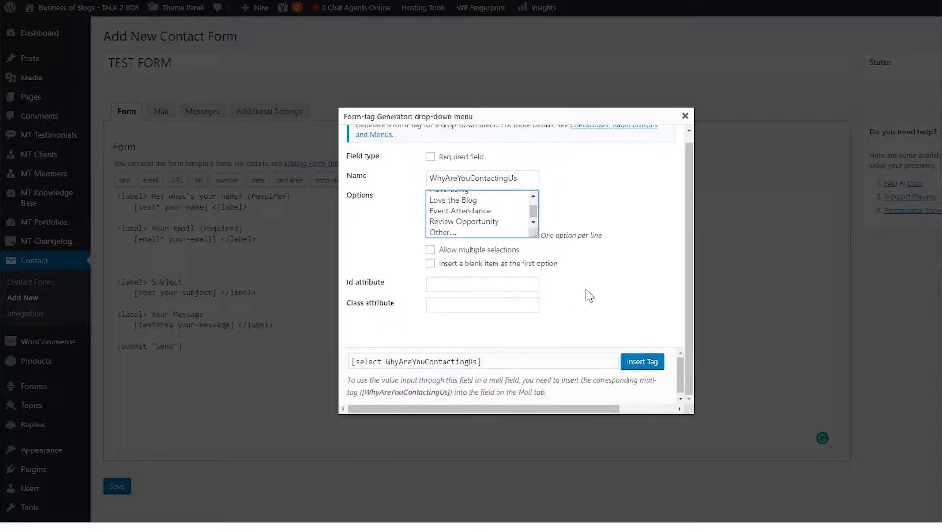
left_click(647, 363)
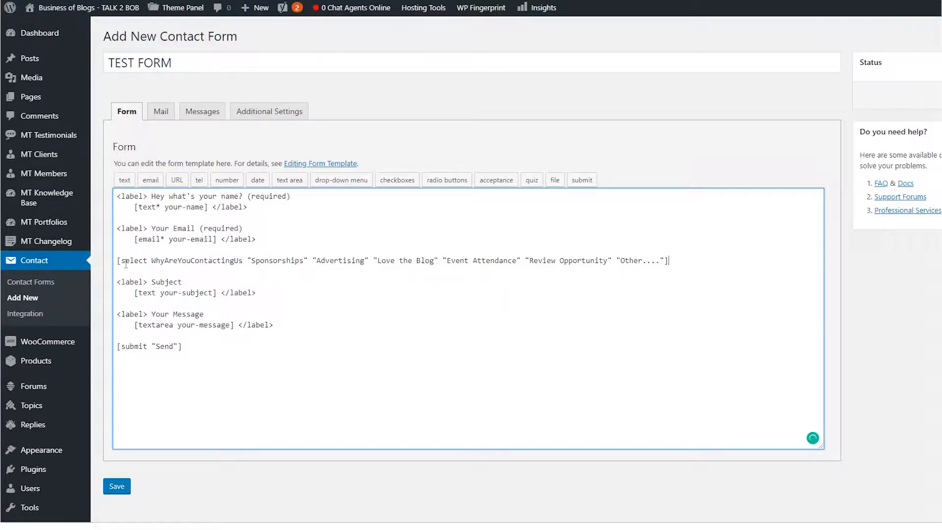
Copy the email field's label line above the drop-down tag and reword it to "How Can We Help? (required)"
left_click_drag(129, 260, 707, 262)
left_click(706, 261)
left_click_drag(248, 223, 116, 228)
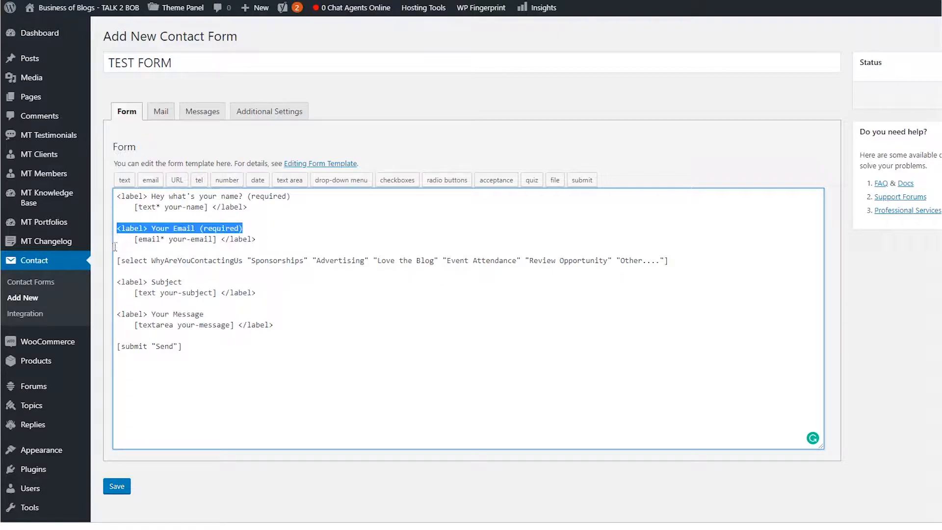
key("ctrl+c")
left_click(117, 252)
key("Return")
key("ctrl+v")
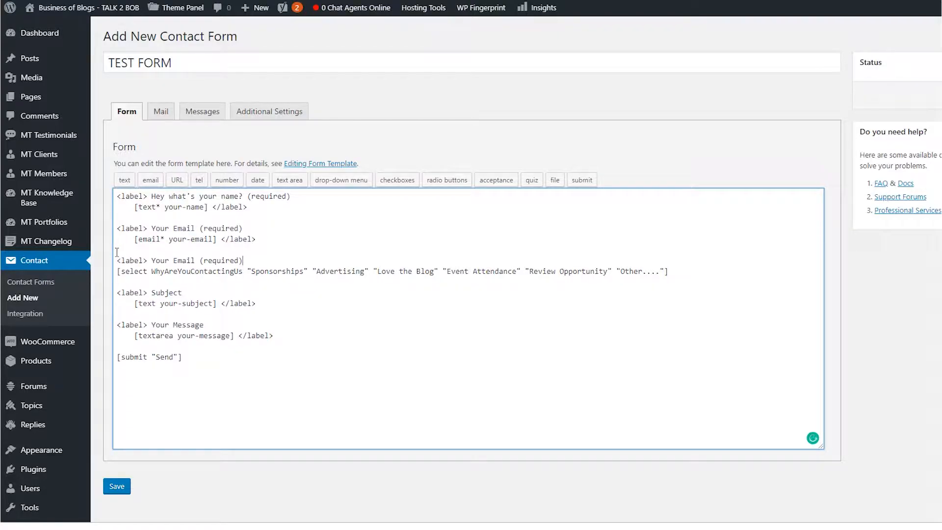
key("ctrl+shift+Right")
key("ctrl+shift+Right")
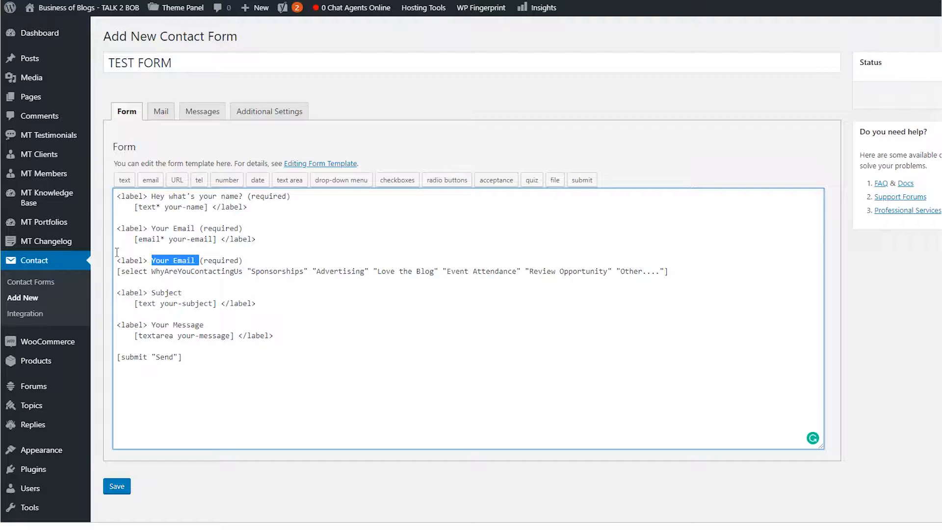
type("How Can We Help?")
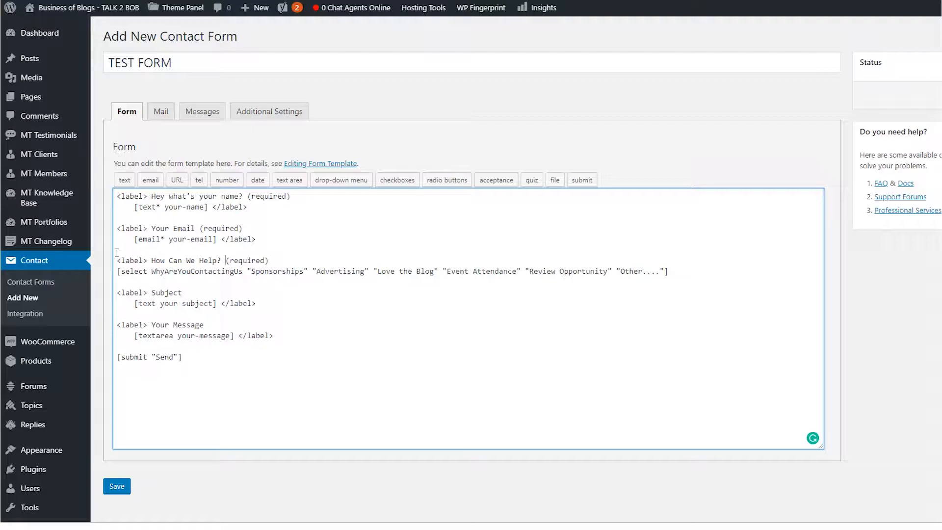
Review the form's mail template, including its recipient, sender, subject, headers and message body
left_click(162, 113)
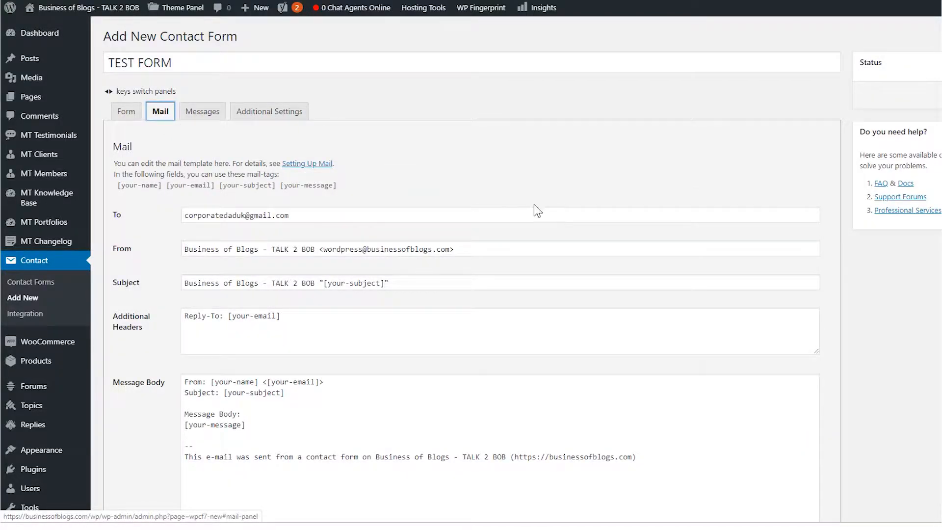
scroll(530, 204, "down", 5)
scroll(275, 47, "down", 1)
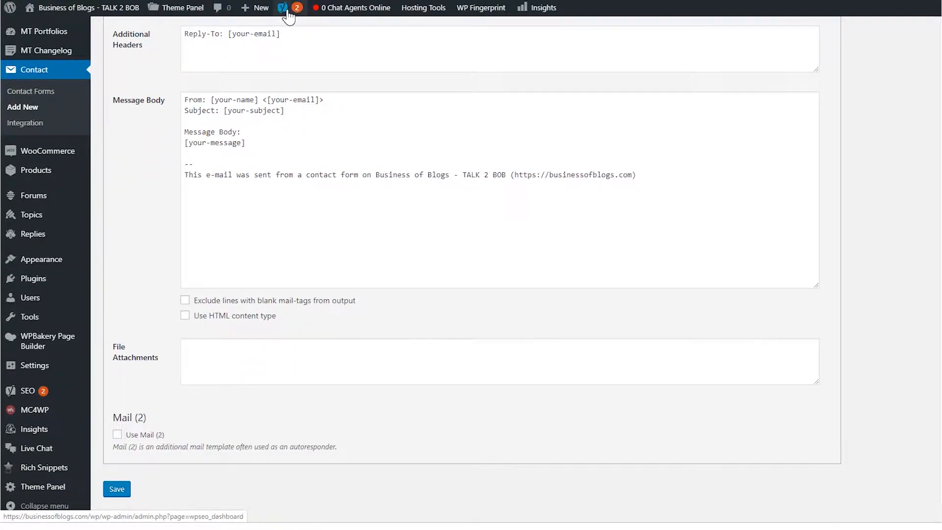
scroll(257, 73, "up", 1)
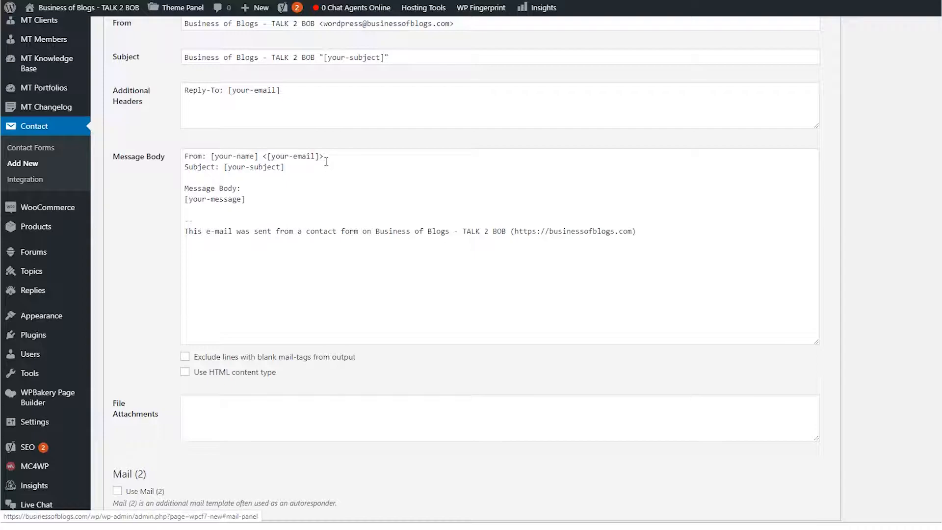
scroll(340, 168, "up", 1)
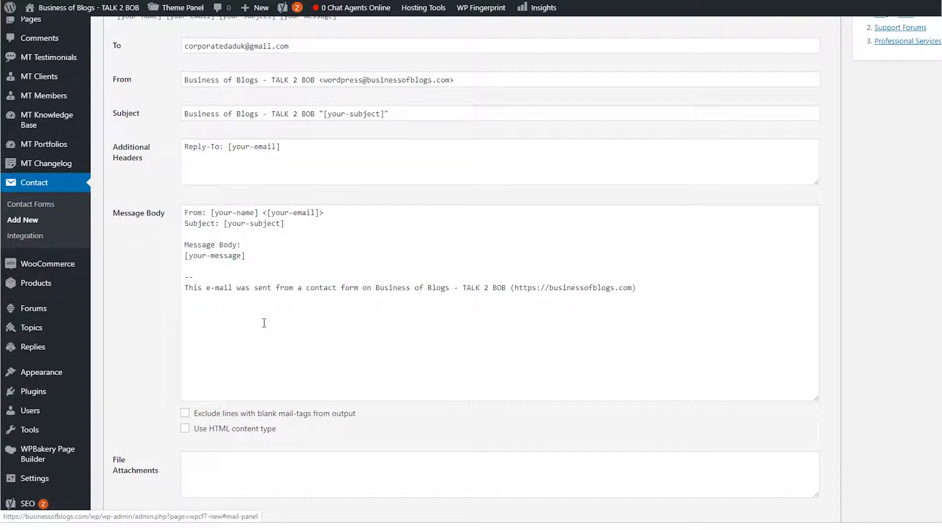
scroll(273, 275, "up", 3)
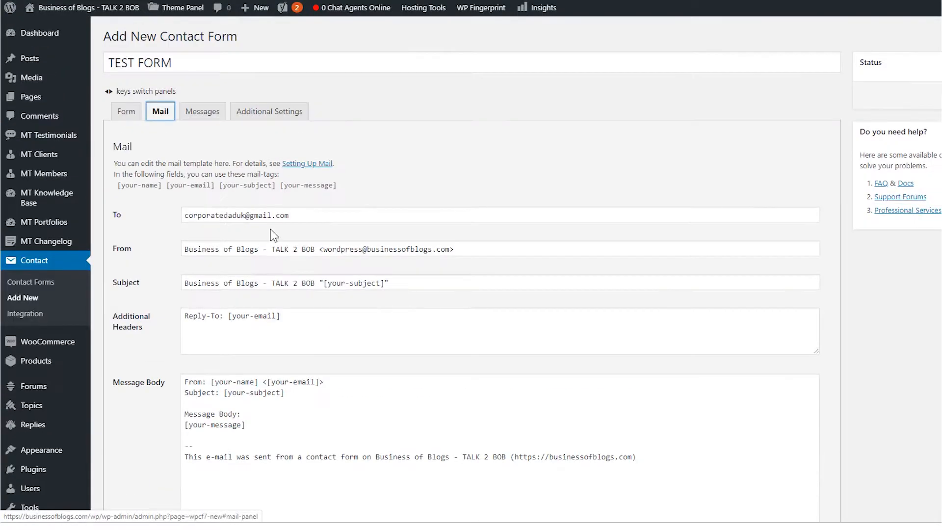
Check the name of the WhyAreYouContactingUs drop-down tag in the form template against the tags used in the mail template
left_click(124, 116)
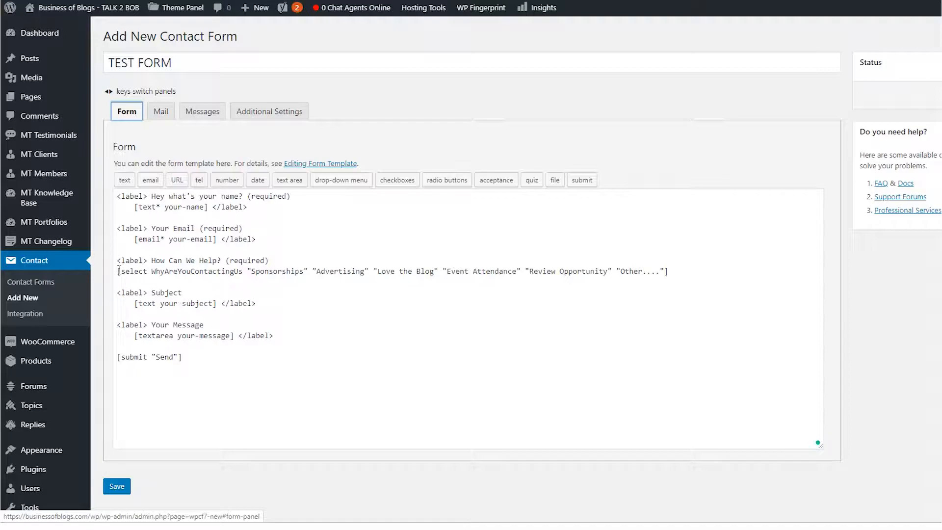
left_click_drag(116, 271, 680, 271)
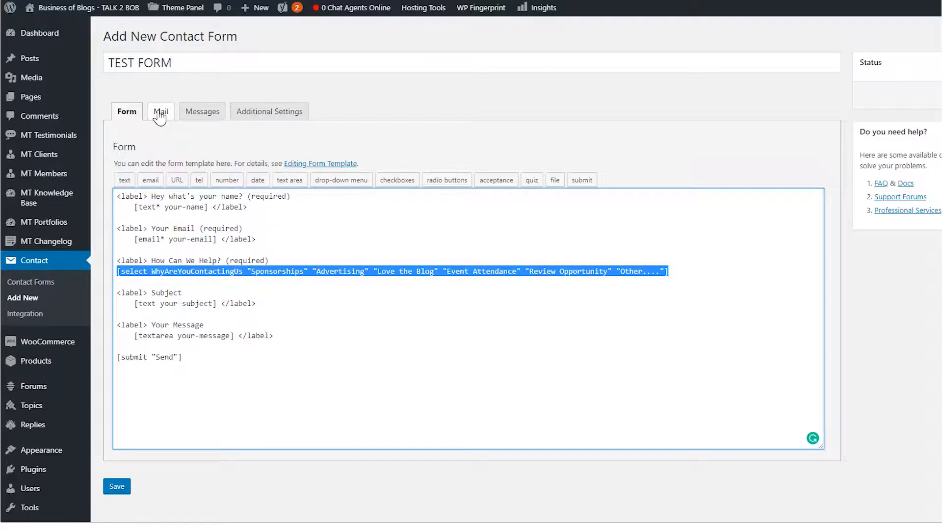
left_click(159, 114)
left_click(122, 117)
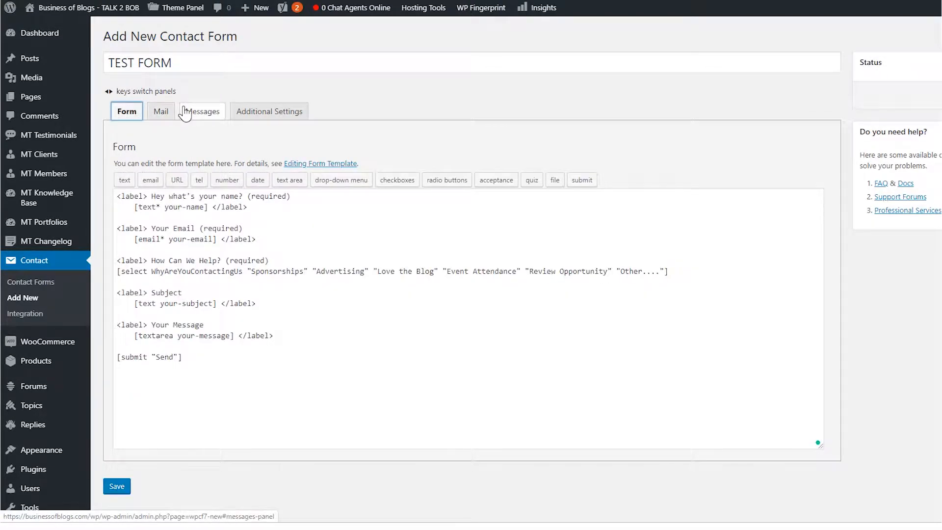
Duplicate the [your-message] tag beneath the existing one in the mail template's message body, separated by a blank line
left_click(172, 110)
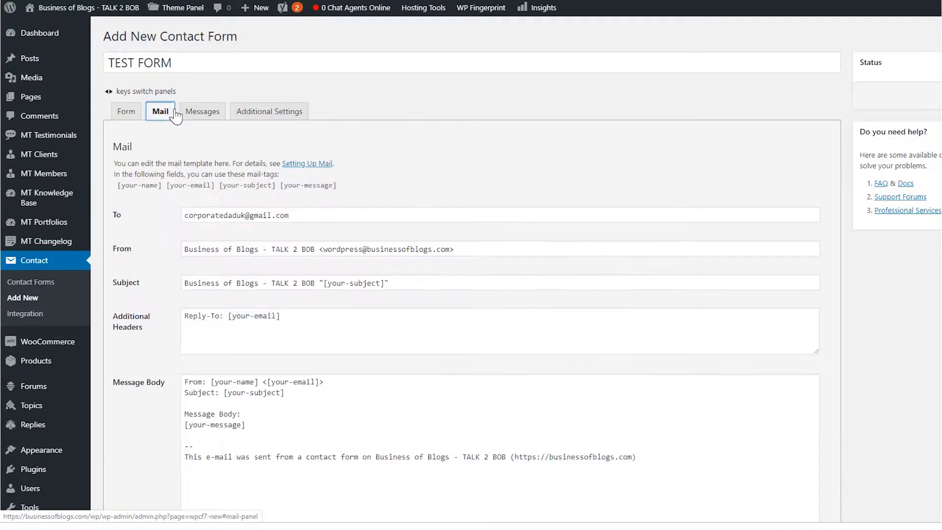
scroll(233, 179, "down", 5)
left_click(248, 200)
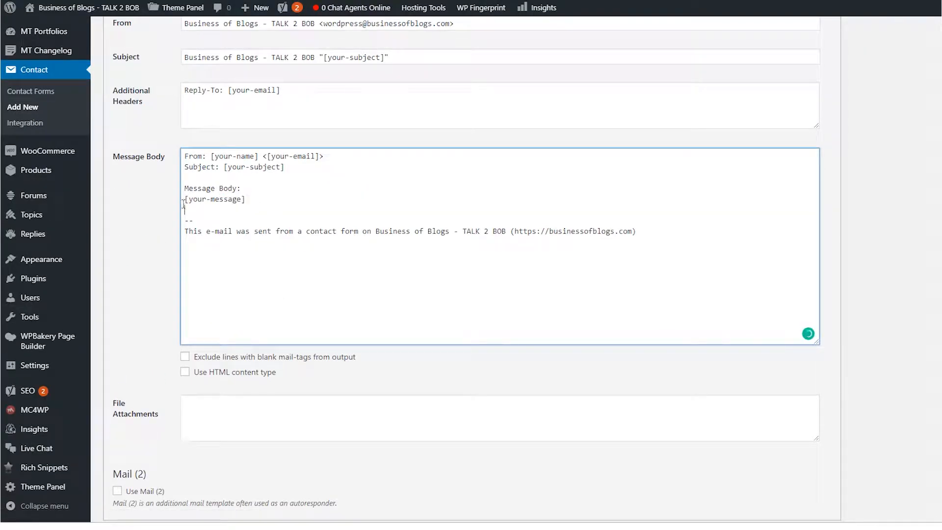
left_click_drag(185, 204, 192, 207)
left_click(199, 215)
key("Return")
key("ctrl+v")
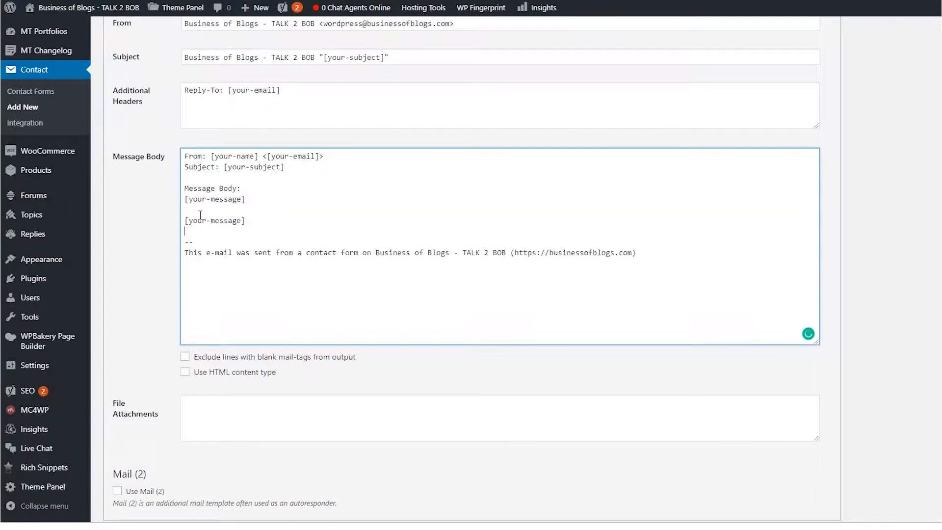
Rename the duplicated mail tag to [whyareyoucontactingus] and add the heading "Reasons for Contact" on the line above it
double_click(200, 216)
type("whyareyoucontactingus")
key("Return")
type("Reasons for Contact")
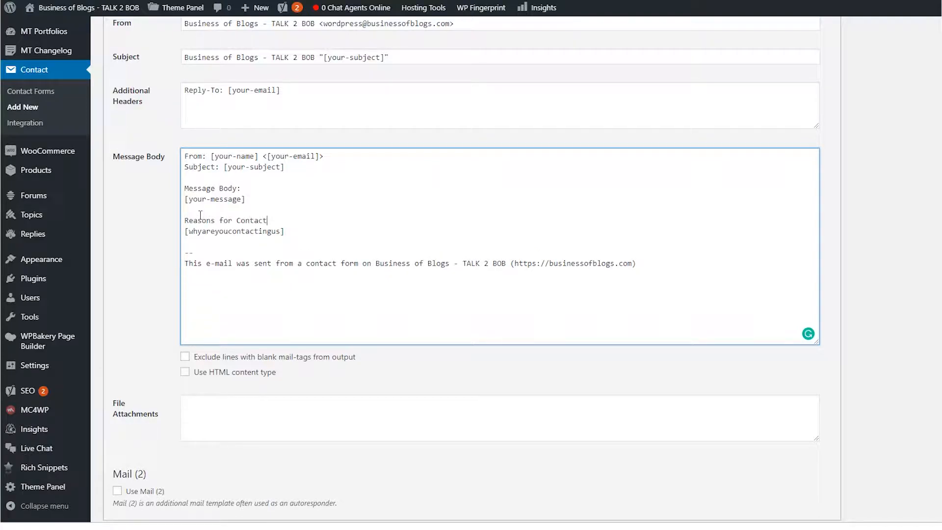
Review the edited mail template, from the available mail-tags and recipient down to the message body
scroll(181, 253, "down", 2)
scroll(184, 216, "up", 4)
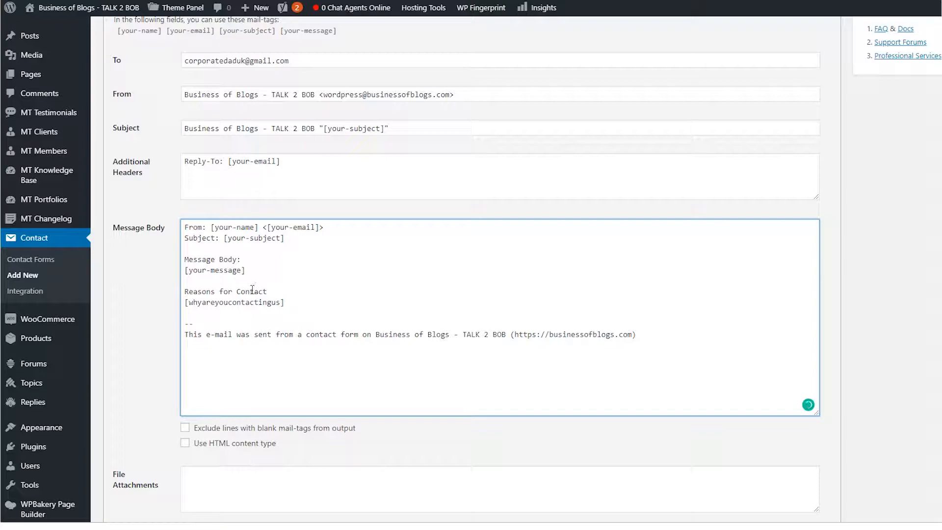
scroll(248, 275, "up", 3)
scroll(246, 272, "down", 2)
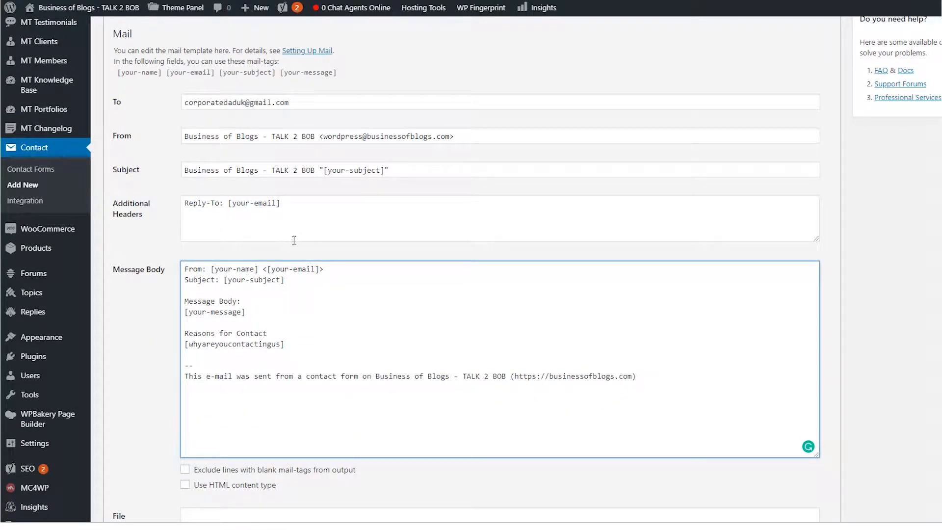
scroll(308, 314, "up", 3)
scroll(308, 319, "down", 2)
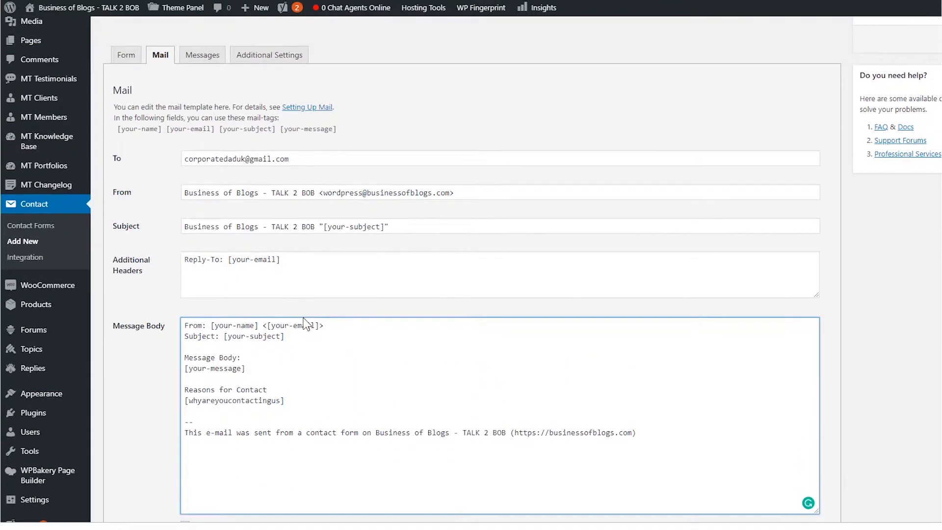
Review the form's response messages, starting with the successful-send text, and the area for additional customization code
left_click(203, 57)
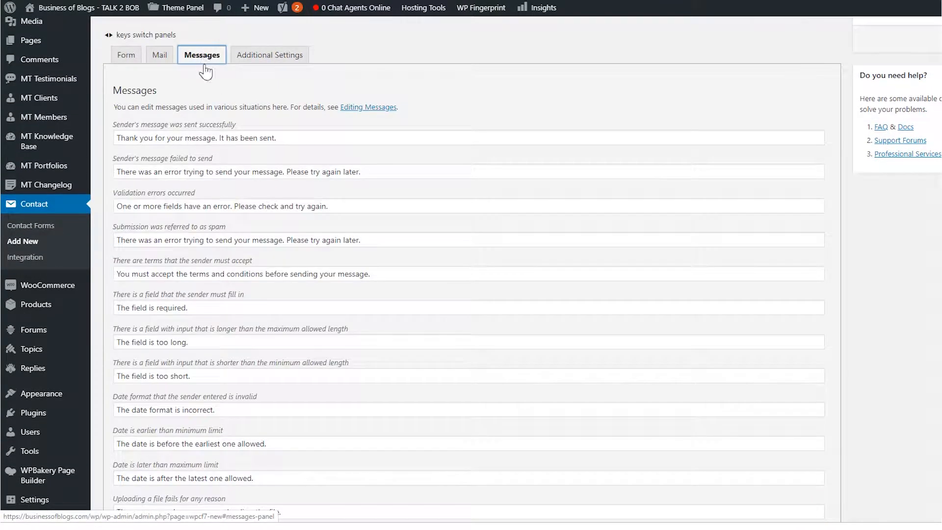
left_click(278, 134)
triple_click(279, 137)
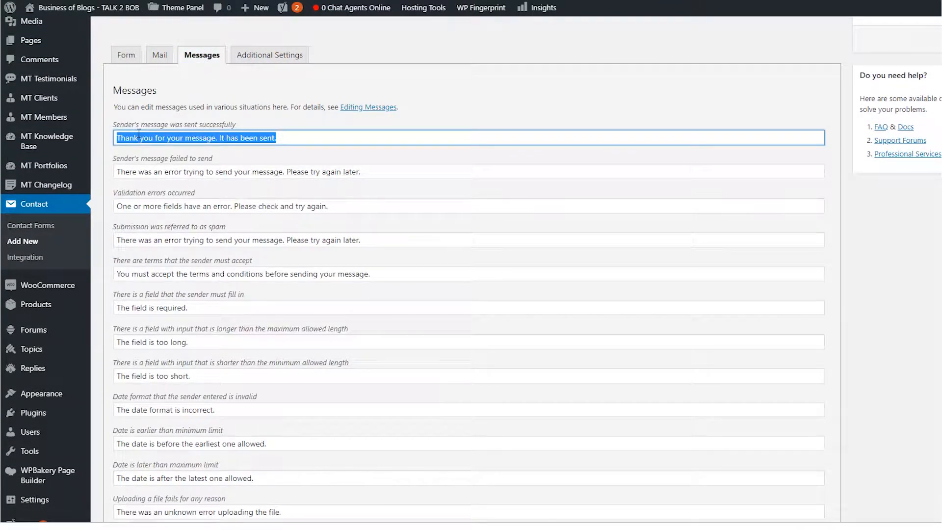
scroll(157, 172, "down", 6)
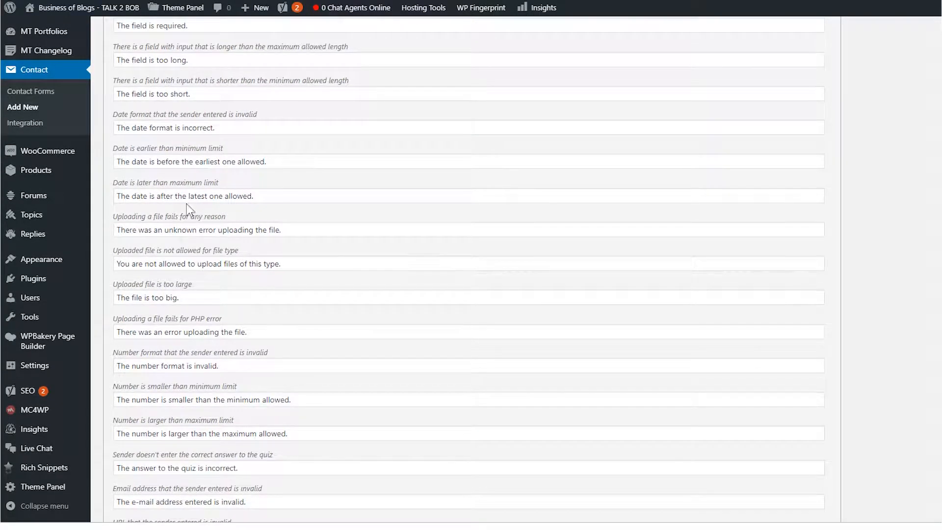
scroll(184, 209, "down", 3)
scroll(181, 216, "up", 10)
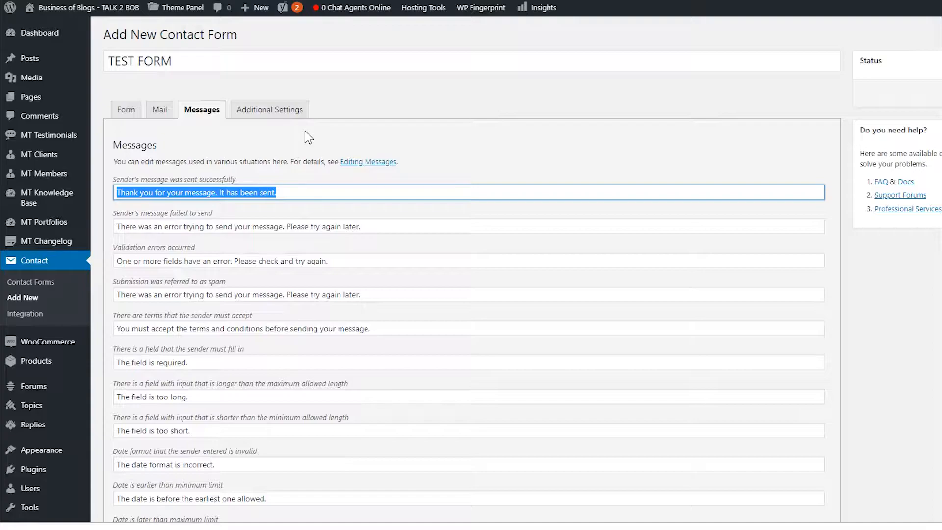
left_click(272, 117)
left_click(261, 207)
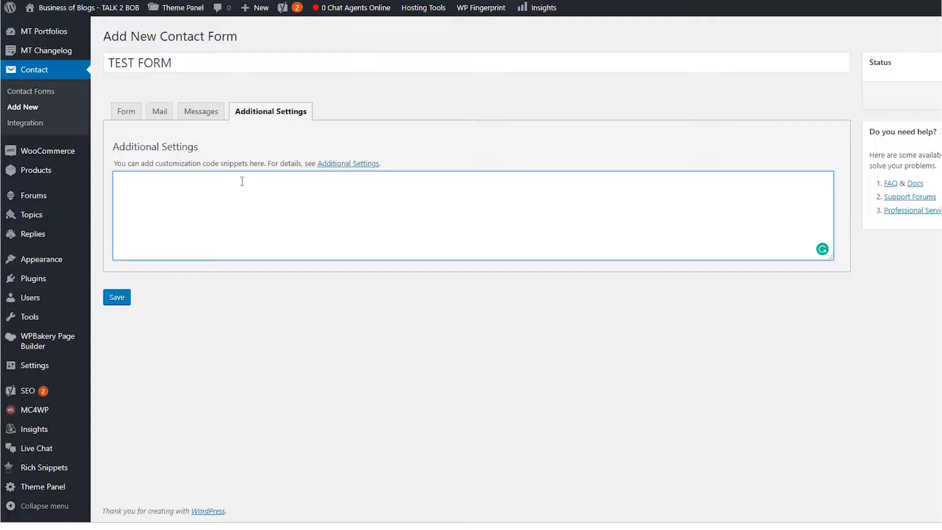
Recheck the form and mail templates, reopen the response messages, and save the new contact form
left_click(124, 111)
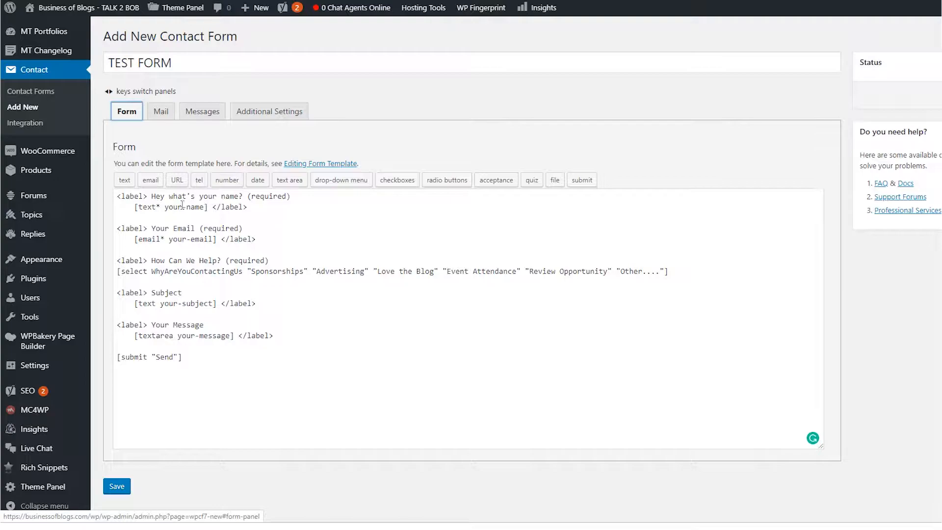
left_click(161, 112)
scroll(268, 132, "down", 3)
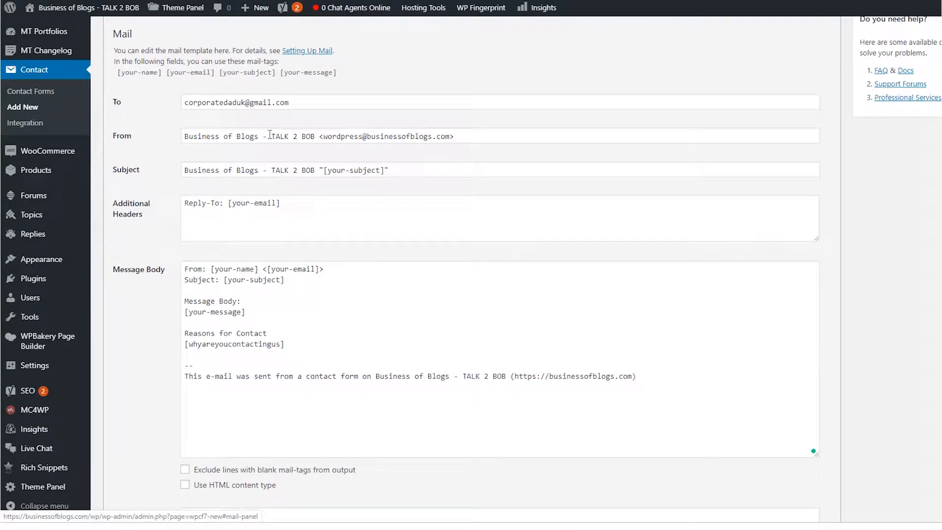
scroll(264, 128, "down", 2)
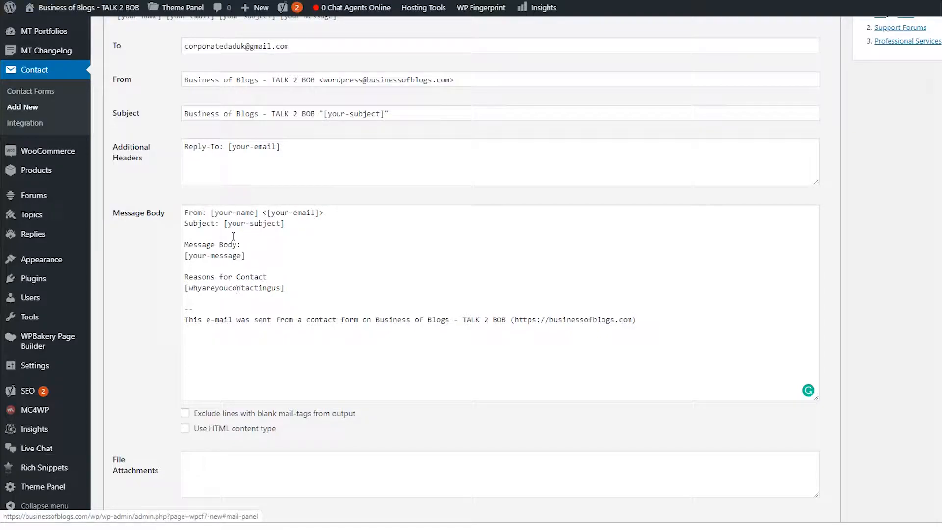
scroll(252, 120, "up", 3)
left_click(202, 112)
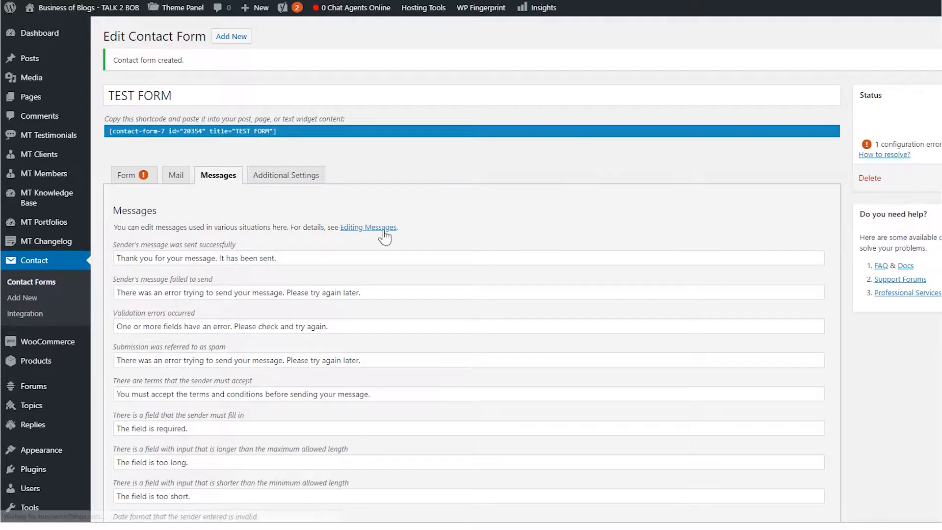
Resolve the form template's label error by copying the closing </label> tag to the end of the drop-down line, and save the form
left_click(143, 181)
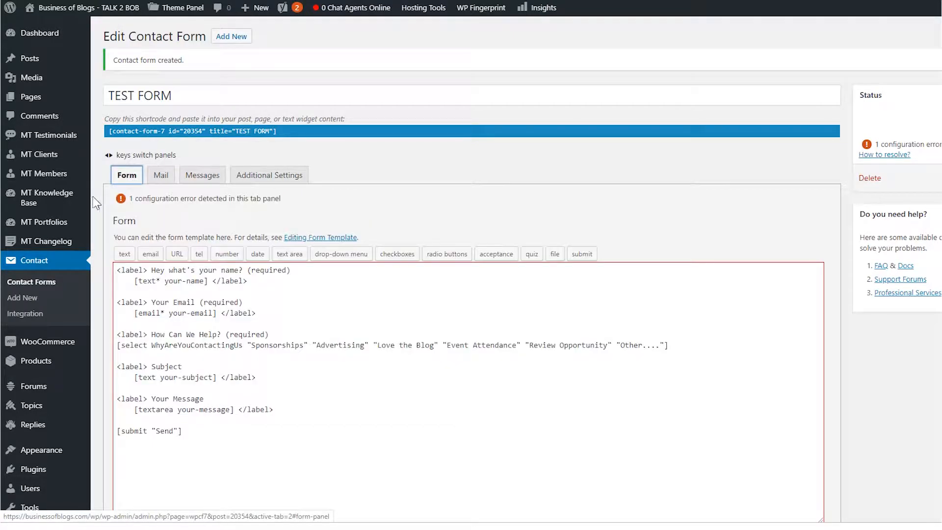
scroll(431, 284, "down", 2)
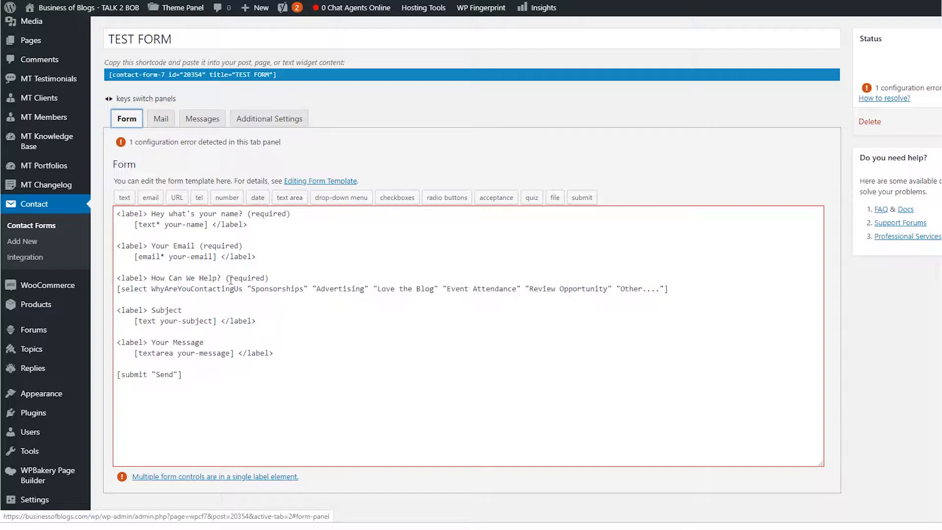
scroll(351, 296, "down", 2)
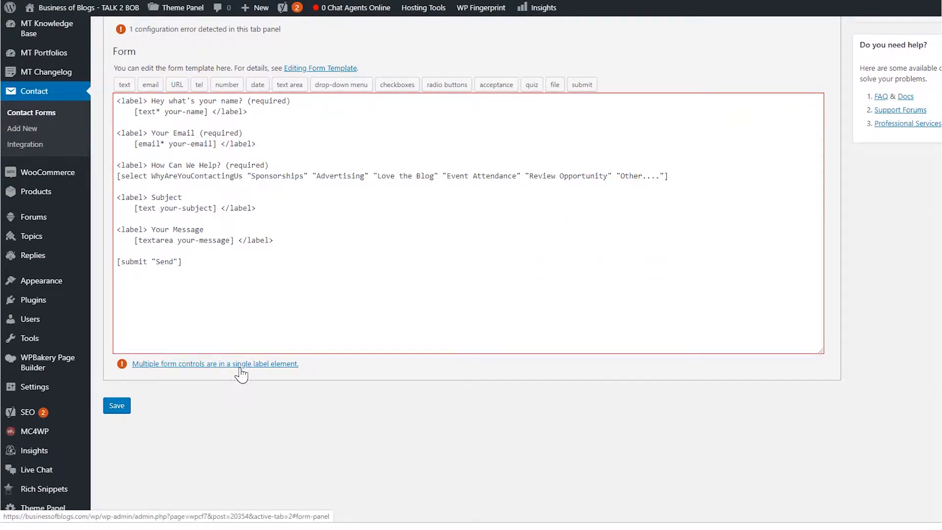
left_click(272, 163)
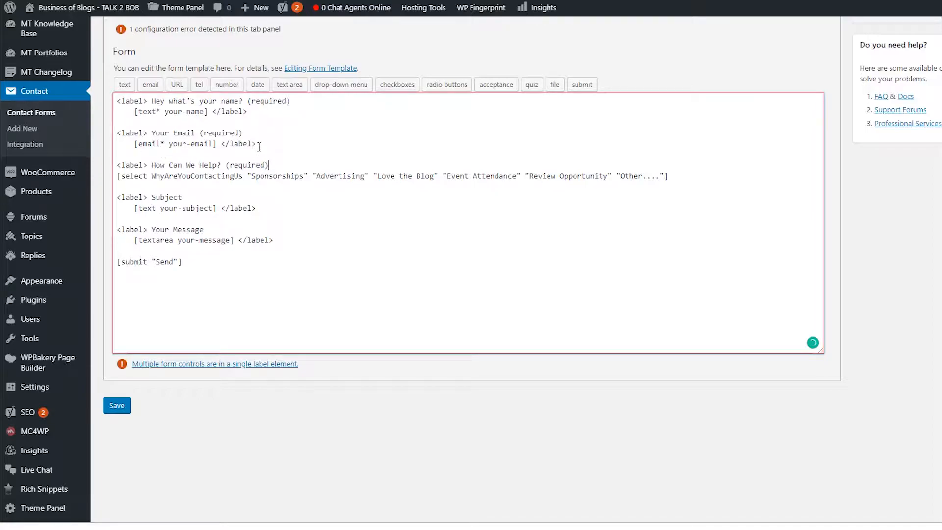
left_click_drag(255, 145, 222, 148)
key("ctrl+c")
left_click(675, 175)
key("ctrl+v")
left_click(113, 409)
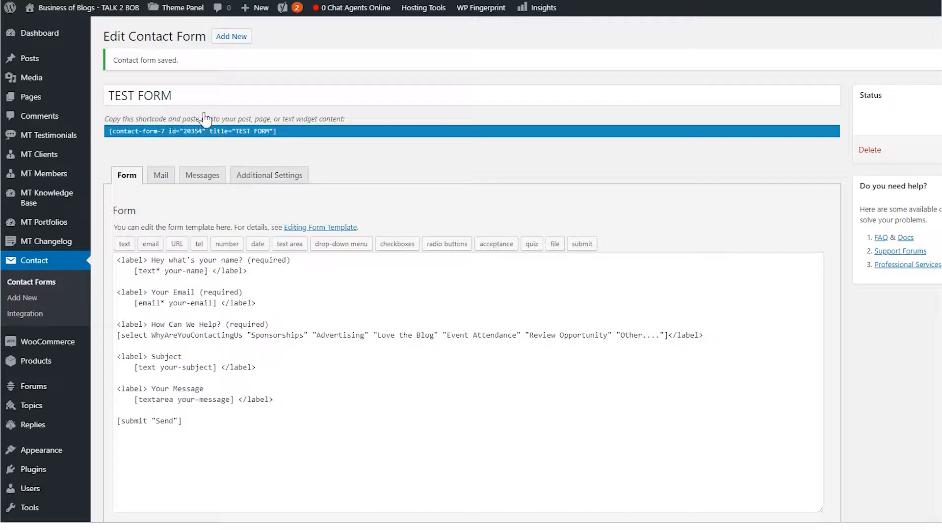
Copy the shortcode of the saved TEST FORM
left_click(286, 131)
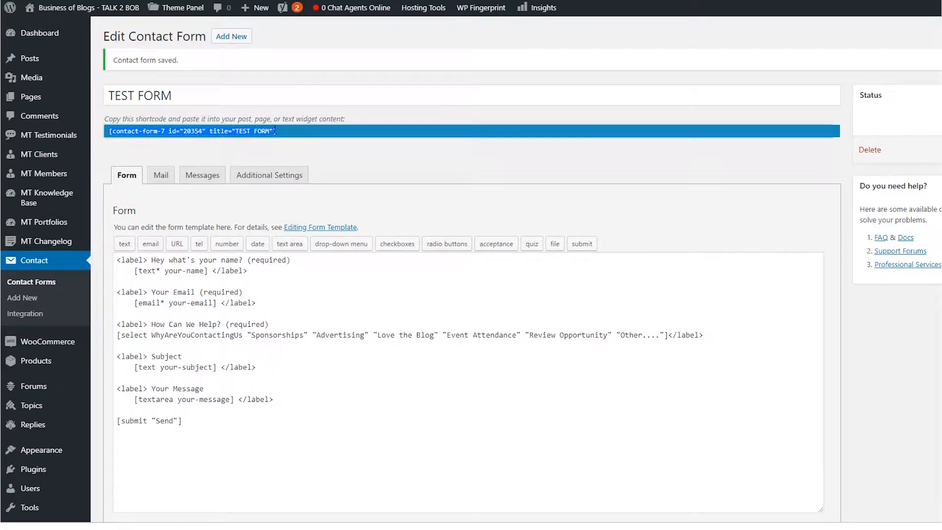
right_click(276, 130)
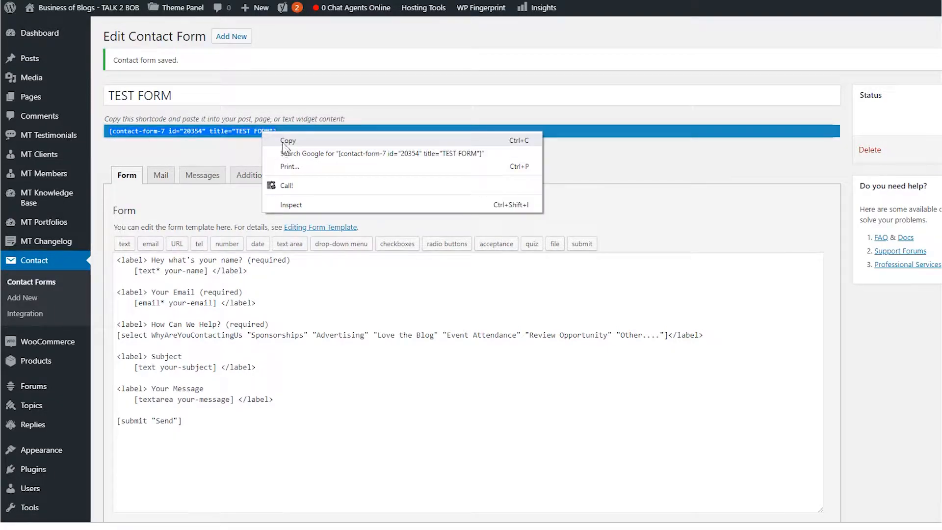
left_click(284, 140)
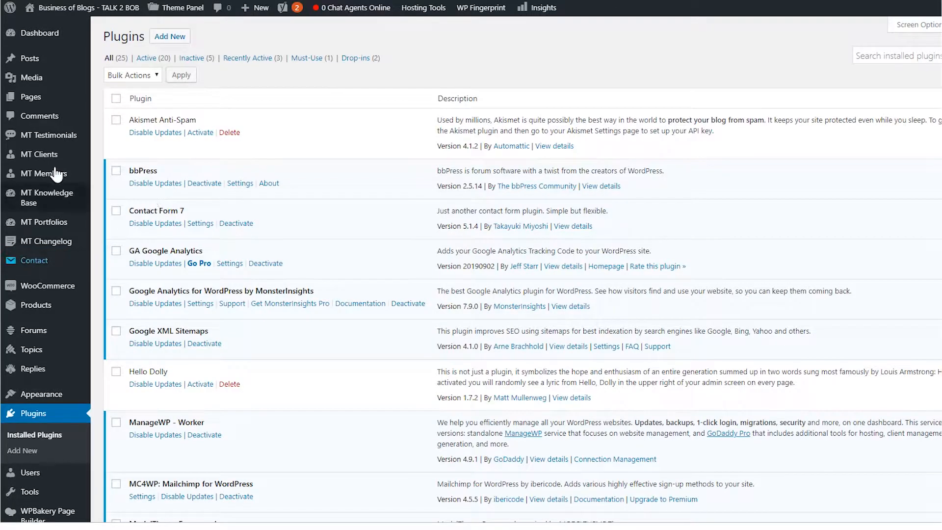
Create a new page and paste the contact form shortcode into its content
mouse_move(49, 98)
left_click(107, 98)
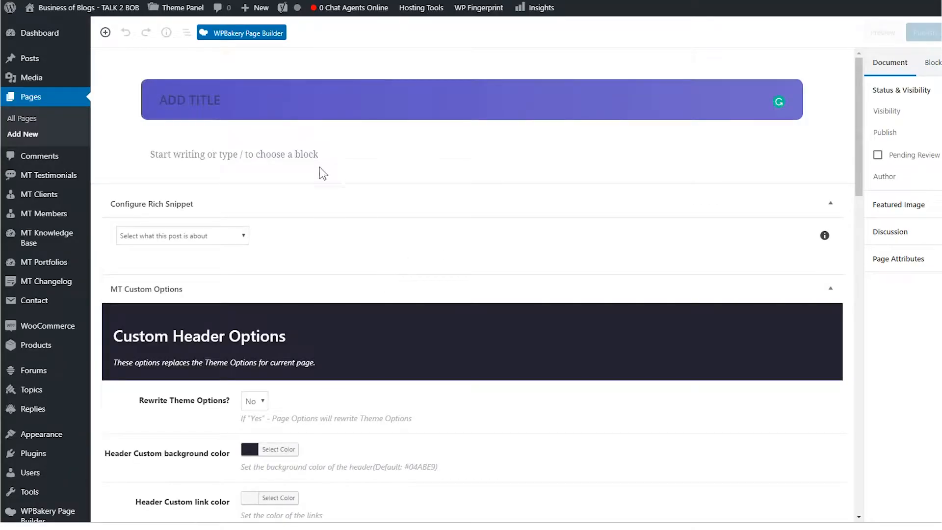
left_click(223, 163)
key("ctrl+v")
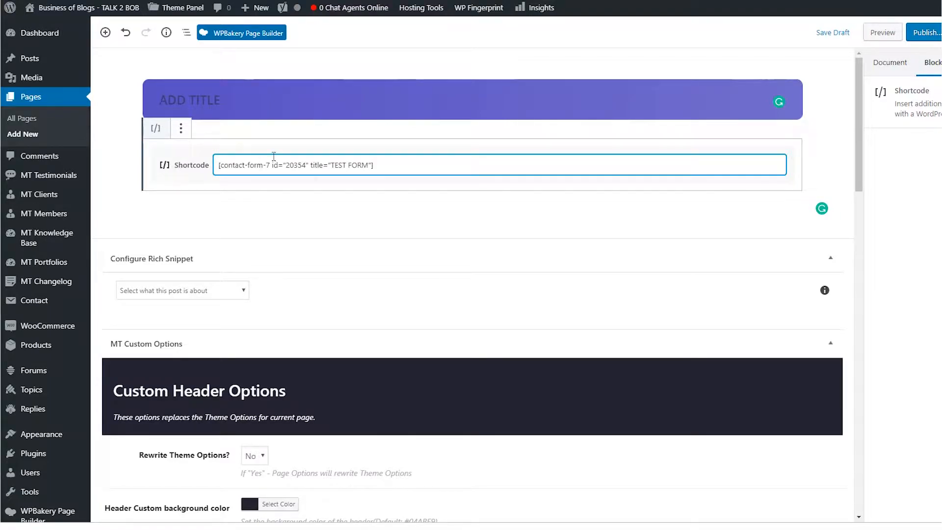
Title the new page "TEST CONTACT"
left_click(277, 101)
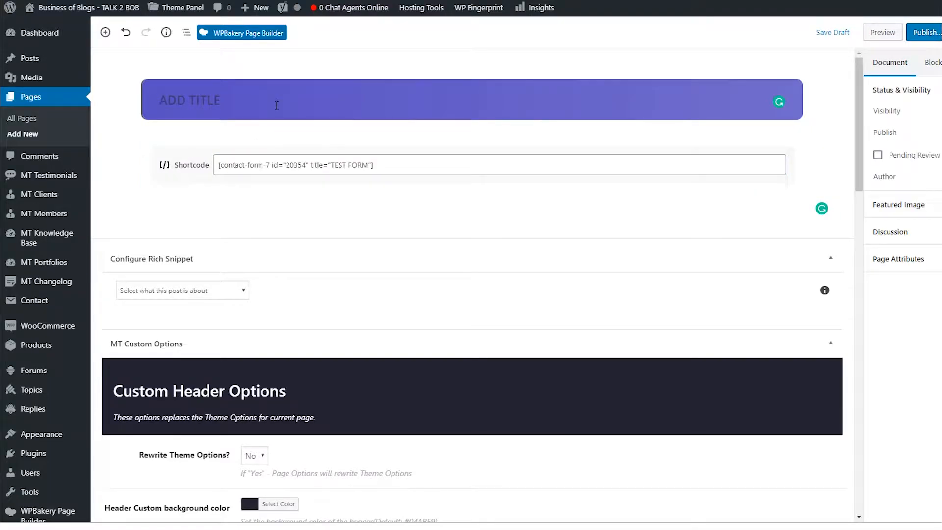
type("TESCONTACFT")
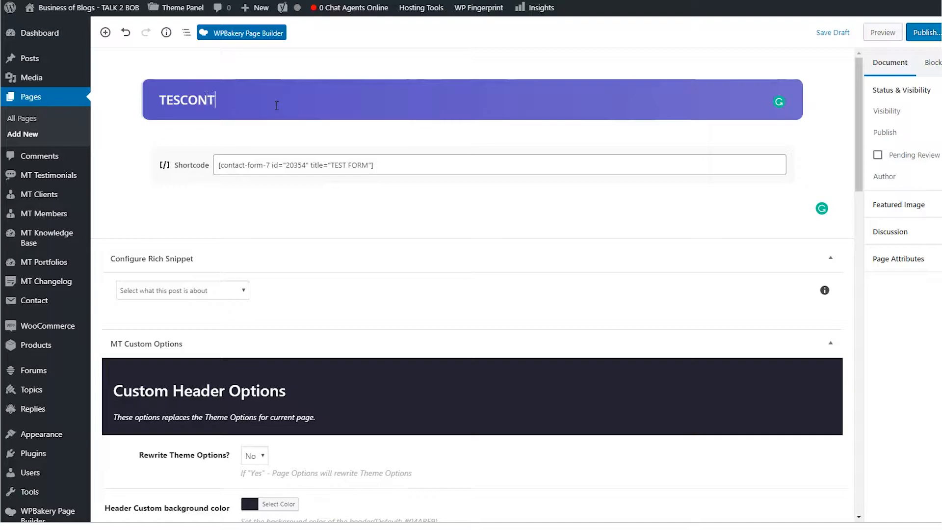
key("BackSpace")
key("BackSpace")
type("T")
key("Home")
key("Right")
key("Right")
key("Right")
type("T")
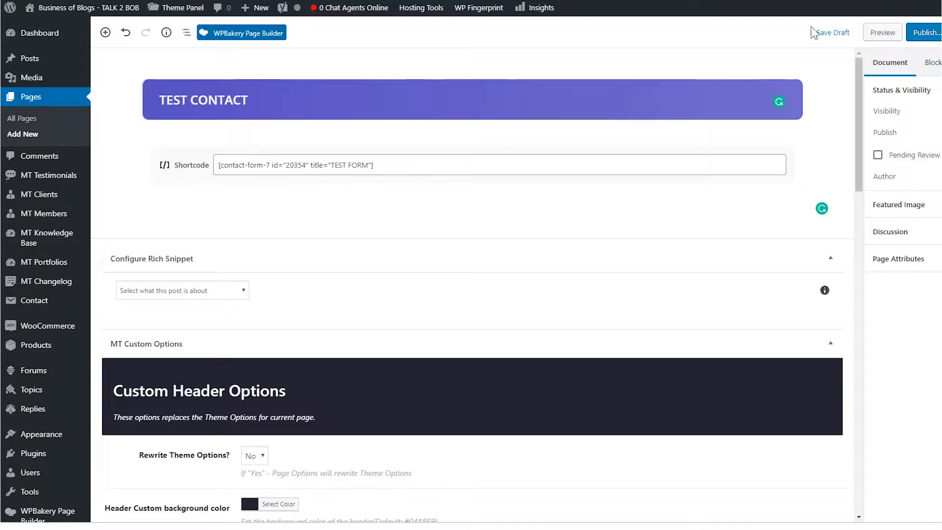
Preview the TEST CONTACT page and check the name and email fields of its embedded form
left_click(882, 36)
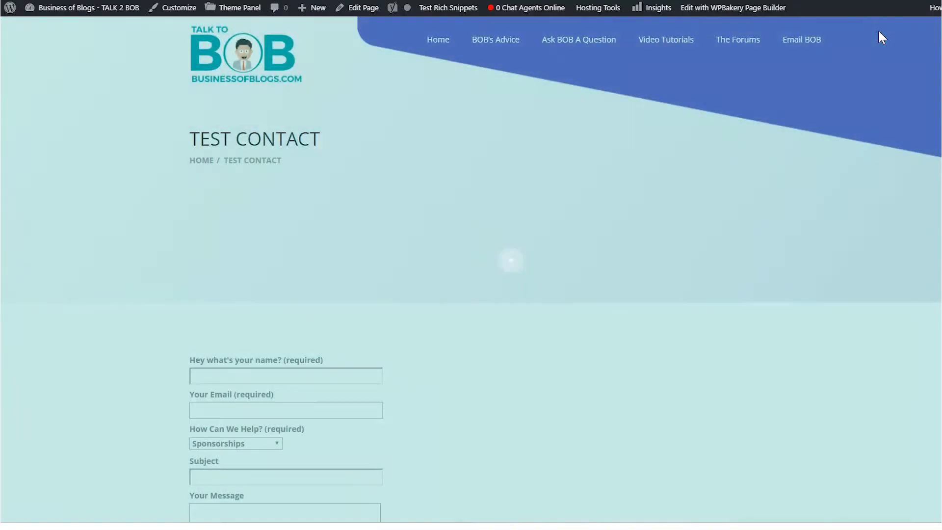
scroll(633, 265, "down", 4)
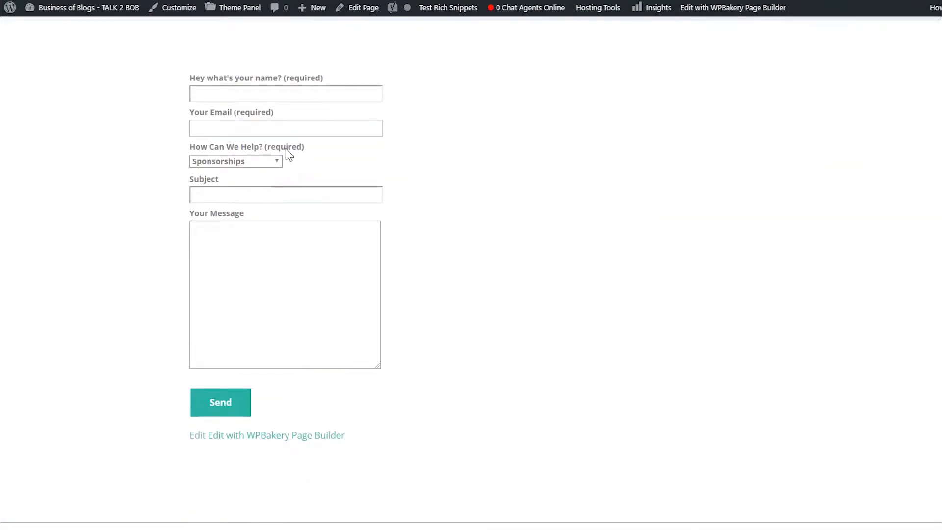
left_click(240, 97)
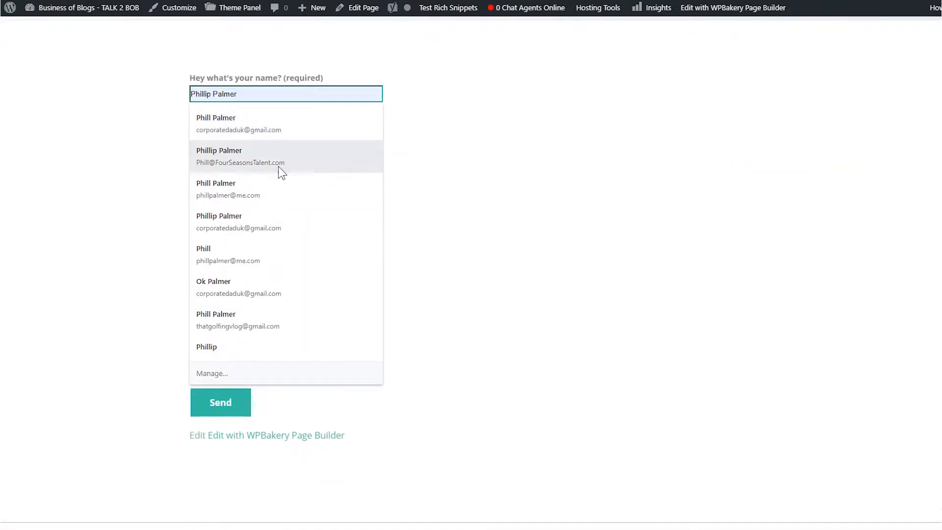
left_click(566, 158)
left_click(239, 129)
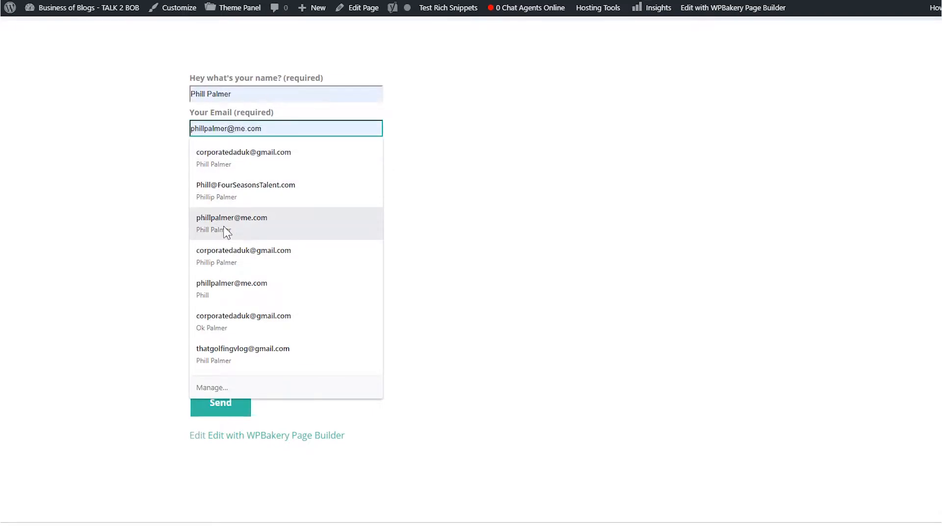
left_click(440, 267)
Choose "Love the Blog" for How Can We Help?, and fill in the subject "zdsdfadf" and the message "sdfsdf"
left_click(258, 161)
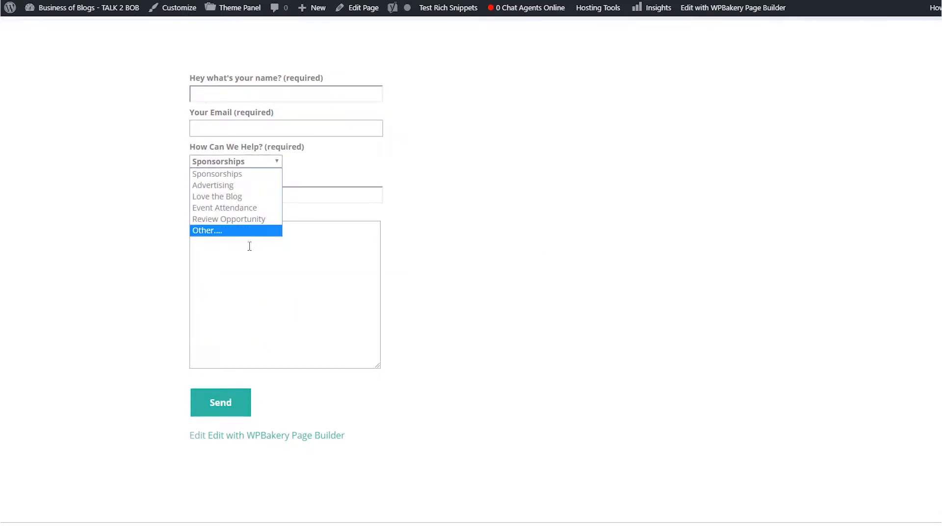
left_click(267, 198)
left_click(267, 200)
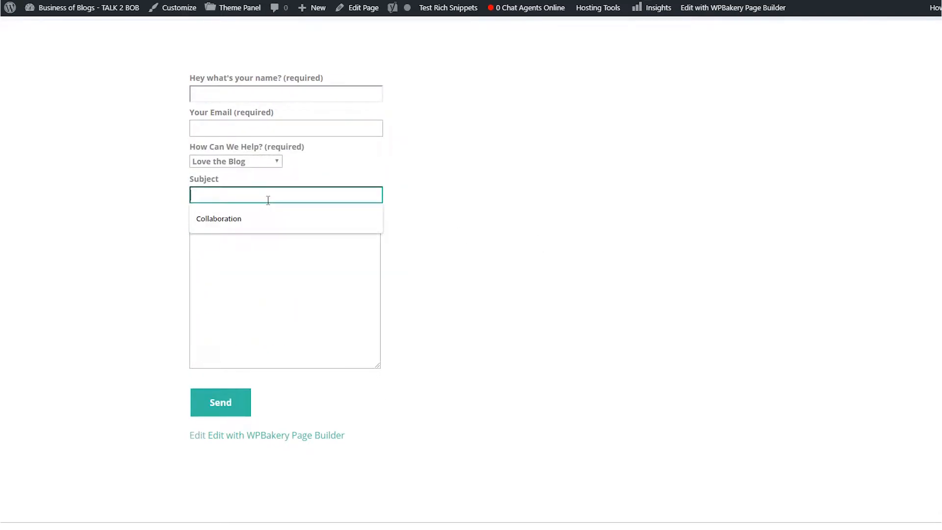
type("zdsdfadf")
left_click(242, 251)
type("sdfsdf")
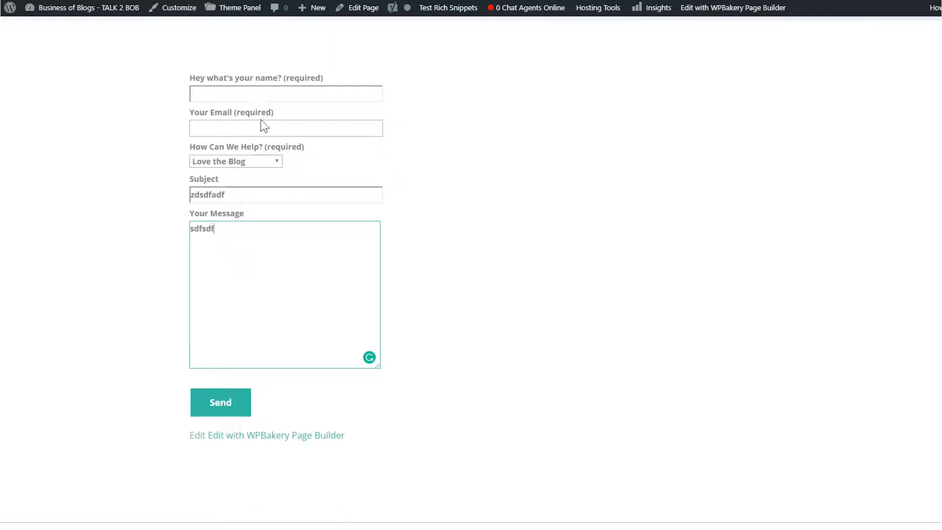
Fill the email field with "sdf" and the name field with "sdfsfd", and submit the test form
left_click(262, 126)
type("sdf")
left_click(279, 89)
type("sdfsfds")
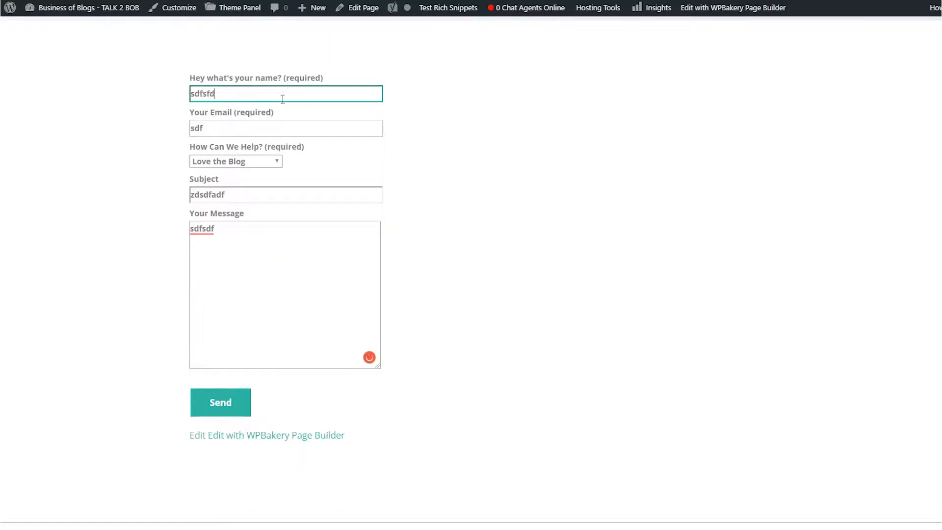
left_click(273, 126)
left_click(222, 412)
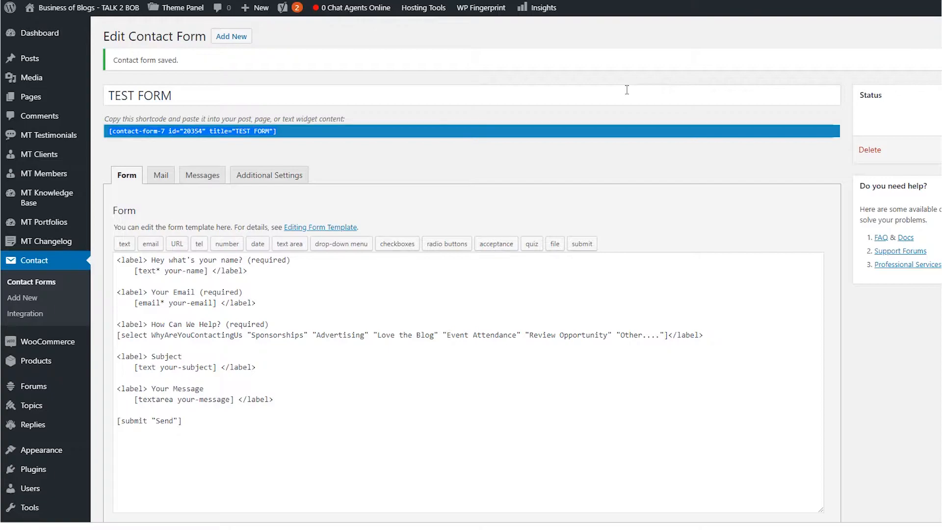
Copy the shortcode of the form titled Contact from the list of contact forms
left_click(43, 284)
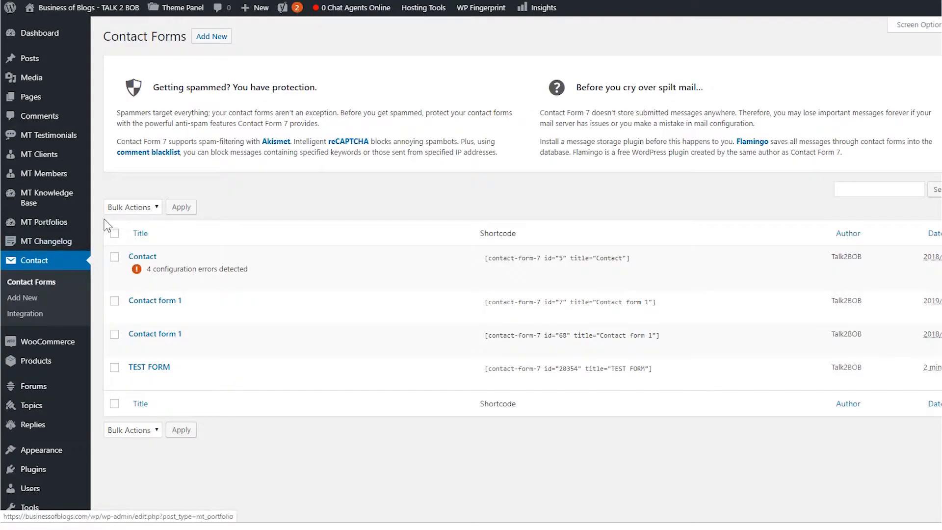
left_click_drag(636, 258, 572, 260)
key("ctrl+c")
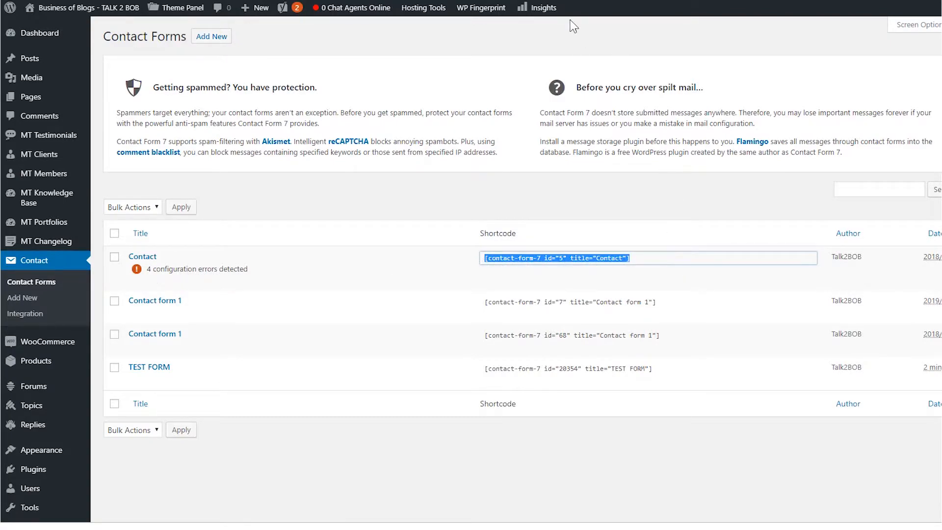
Open the Contact BOB page for editing from the list of all pages
left_click(521, 0)
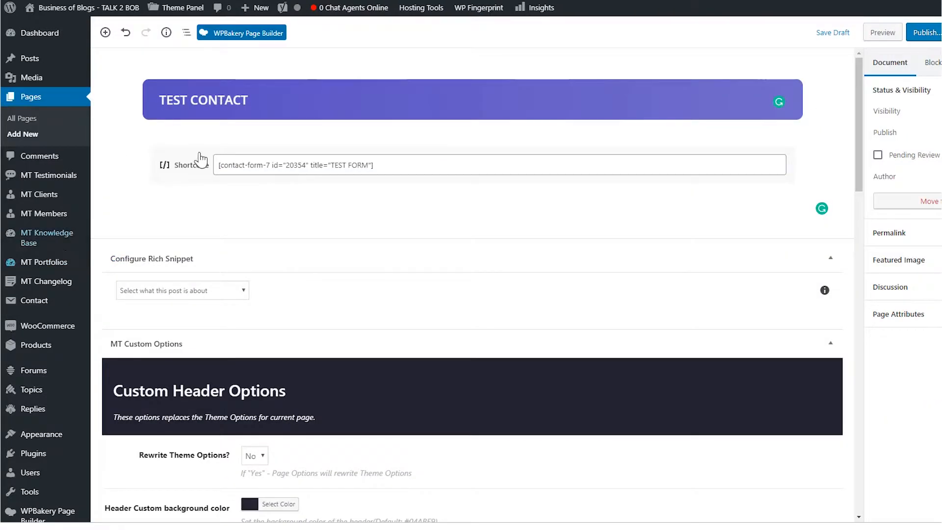
left_click(46, 119)
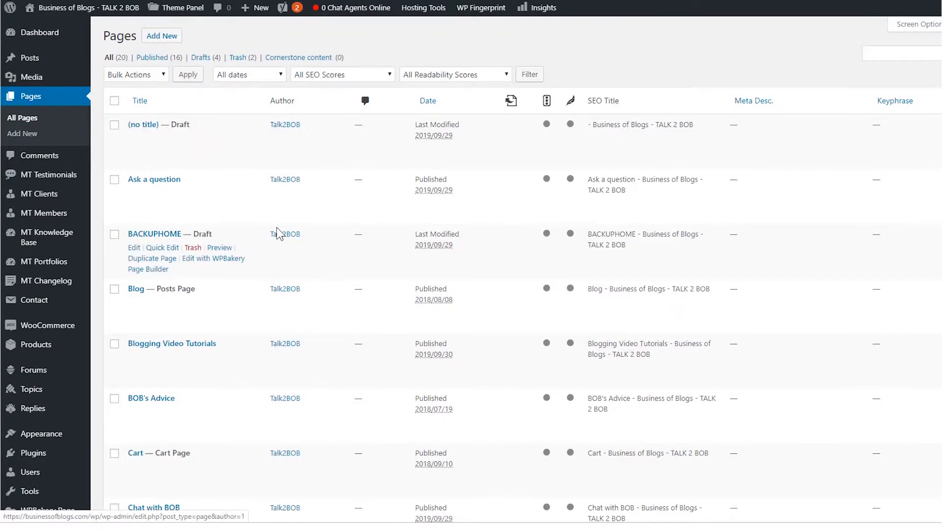
scroll(265, 211, "down", 4)
scroll(246, 183, "down", 2)
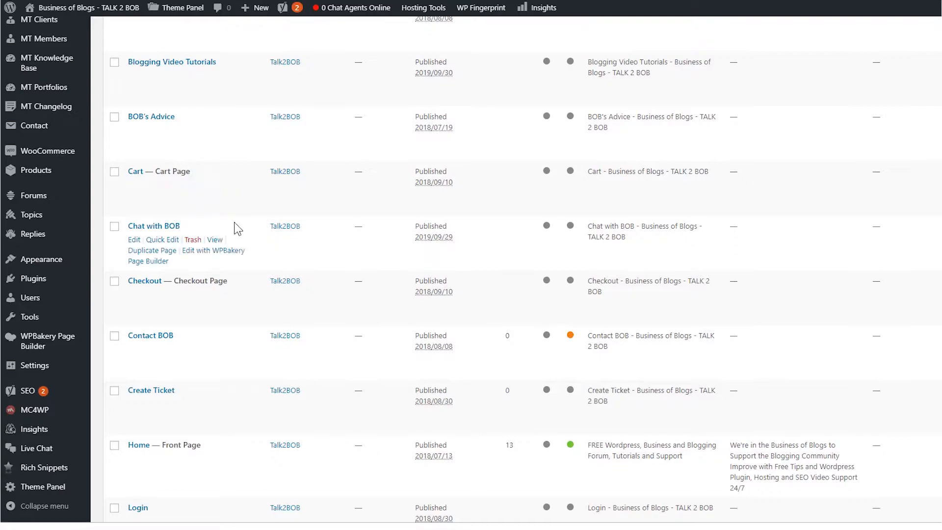
left_click(151, 338)
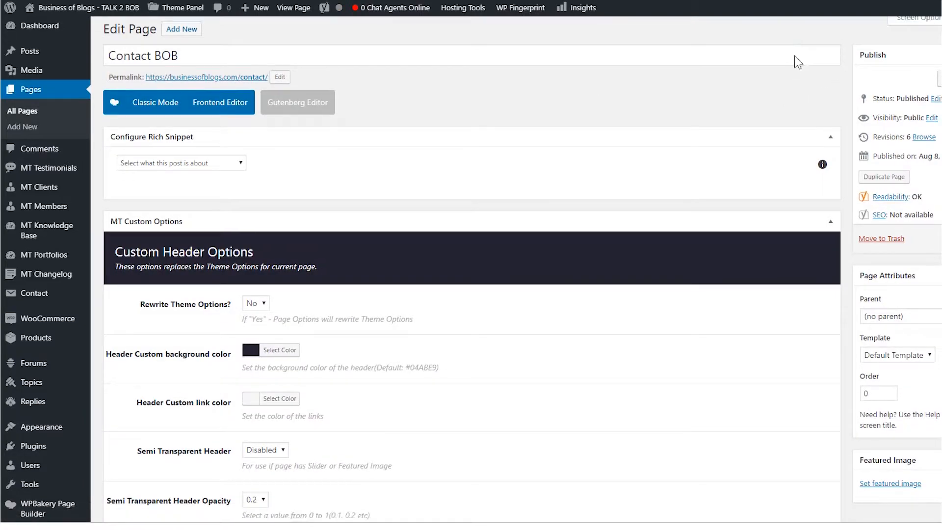
Paste the shortcode [contact-form-7 id="5" title="Contact"] into the empty text block beside the single image, save the block and update the page
scroll(794, 55, "down", 15)
scroll(748, 64, "down", 5)
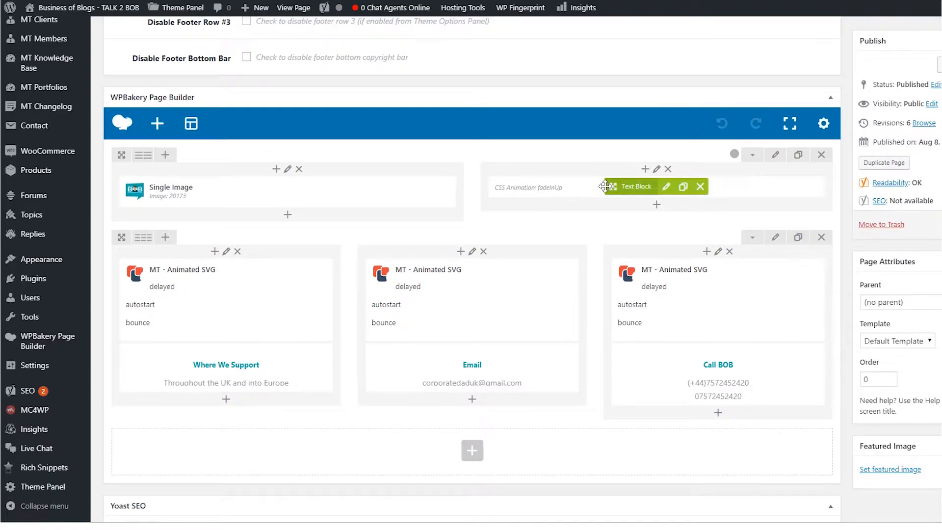
left_click(667, 189)
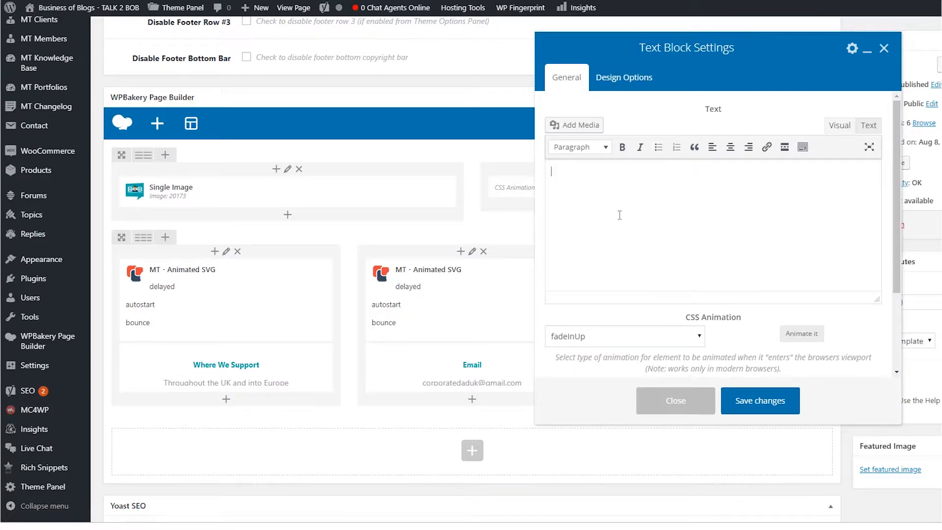
key("ctrl+v")
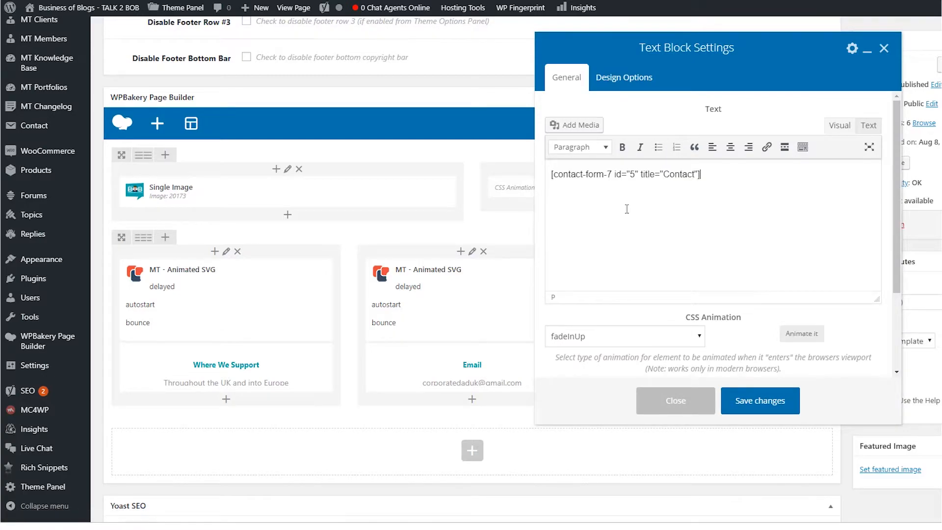
left_click(746, 408)
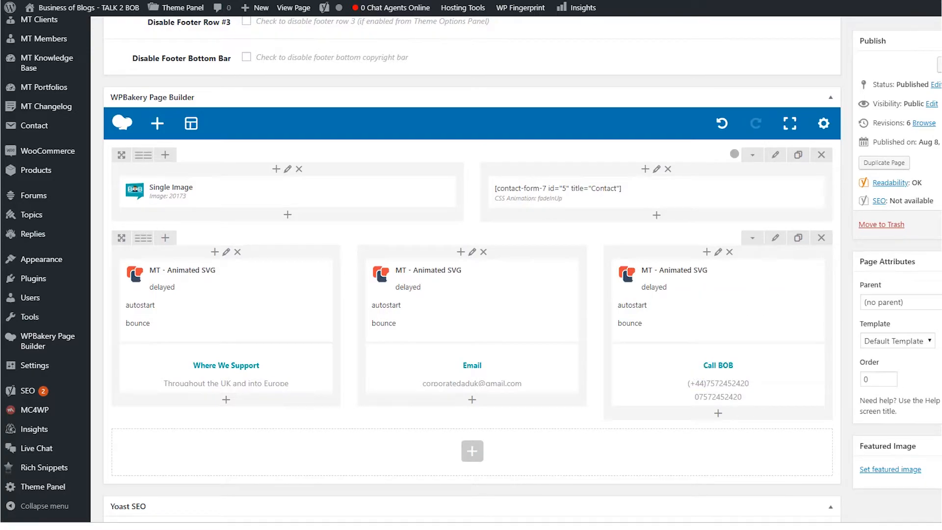
scroll(886, 117, "up", 20)
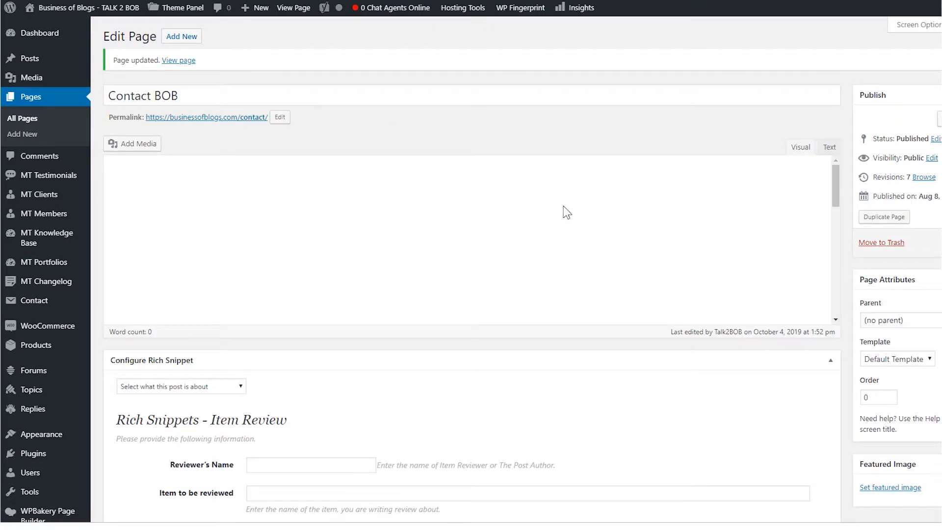
Open the published Contact BOB page in a new browser tab and look over its embedded contact form
right_click(247, 118)
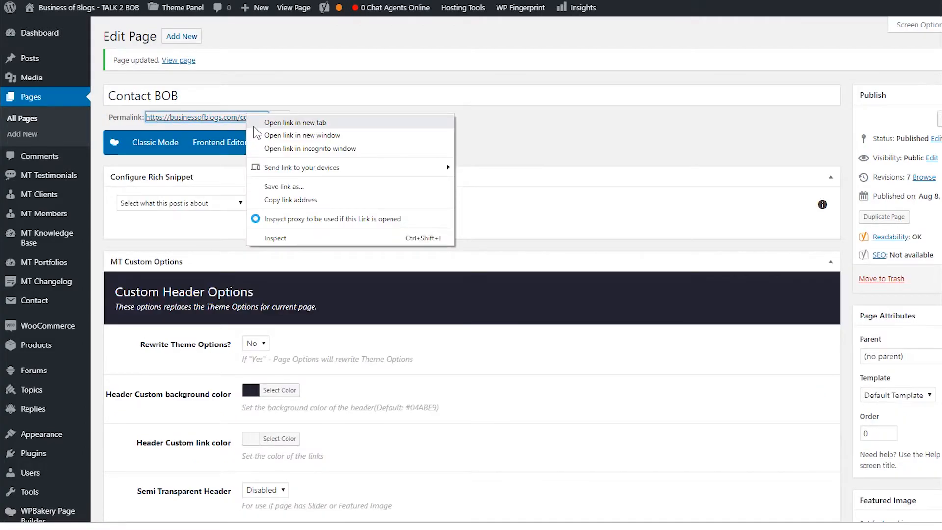
left_click(257, 126)
key("ctrl+Tab")
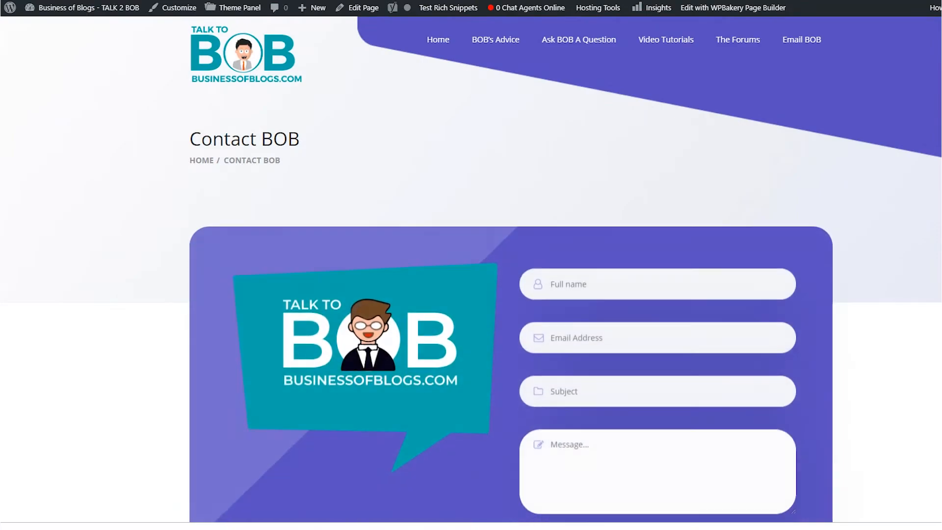
scroll(881, 212, "down", 2)
scroll(878, 205, "down", 1)
scroll(881, 201, "up", 1)
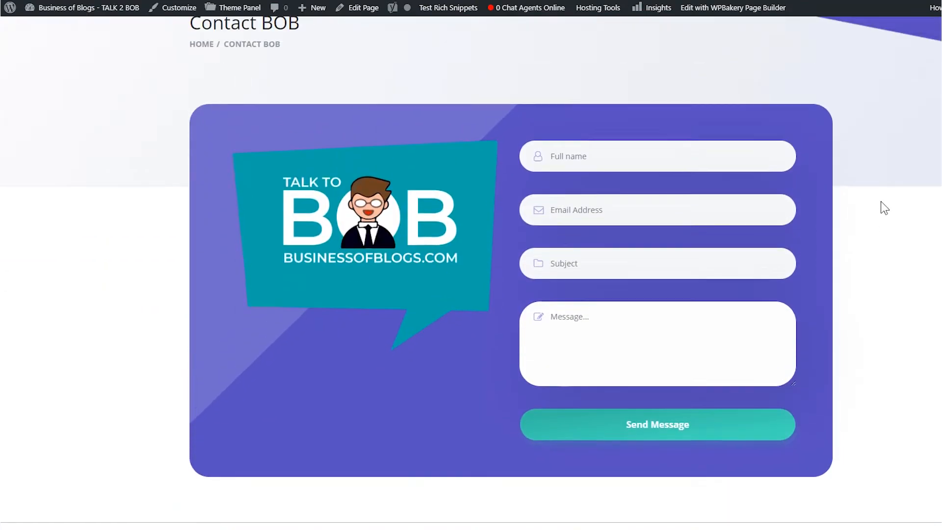